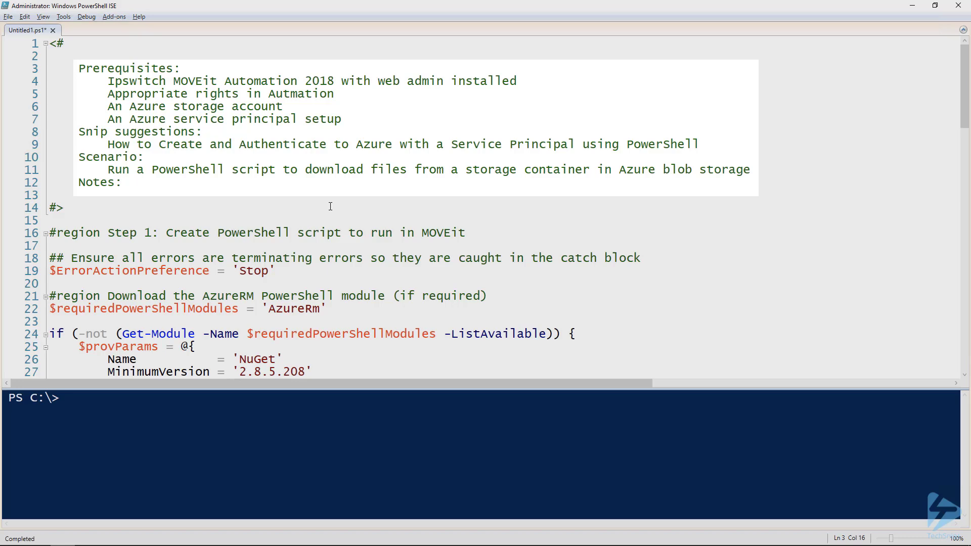
- Select the PowerShell script from line 18 to the end, then bring the MOVEit Automation browser window forward
{"action": "scroll", "coordinate": [330, 206], "scroll_direction": "down", "scroll_amount": 4}
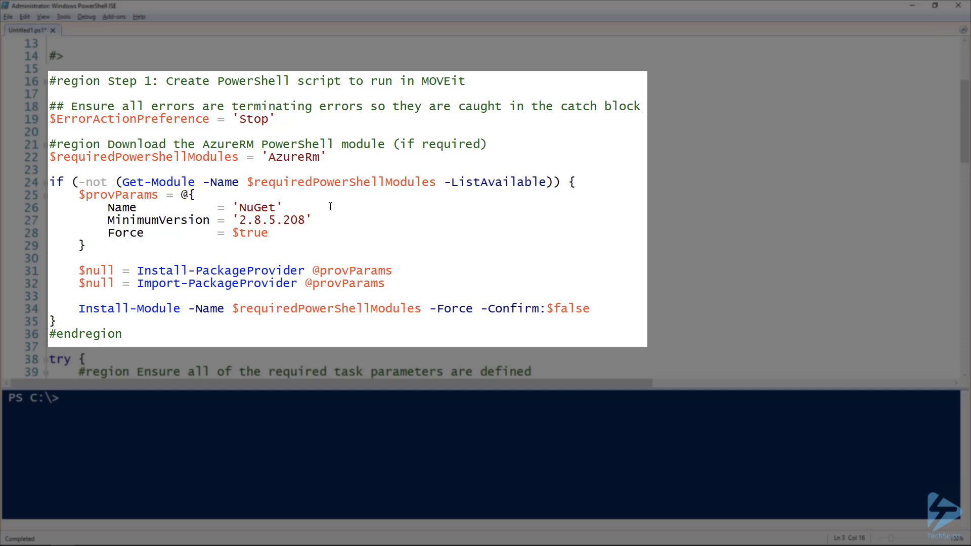
{"action": "scroll", "coordinate": [331, 206], "scroll_direction": "down", "scroll_amount": 1}
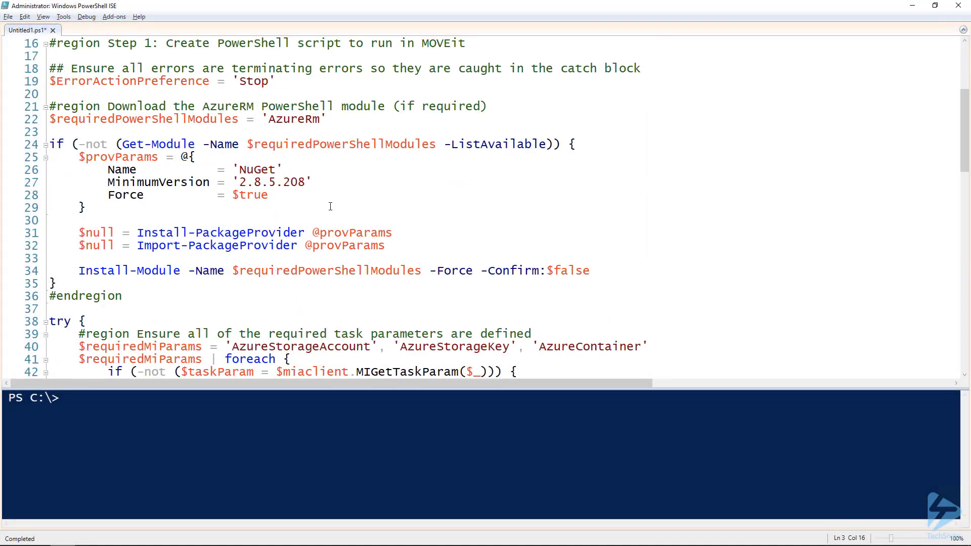
{"action": "scroll", "coordinate": [331, 206], "scroll_direction": "down", "scroll_amount": 1}
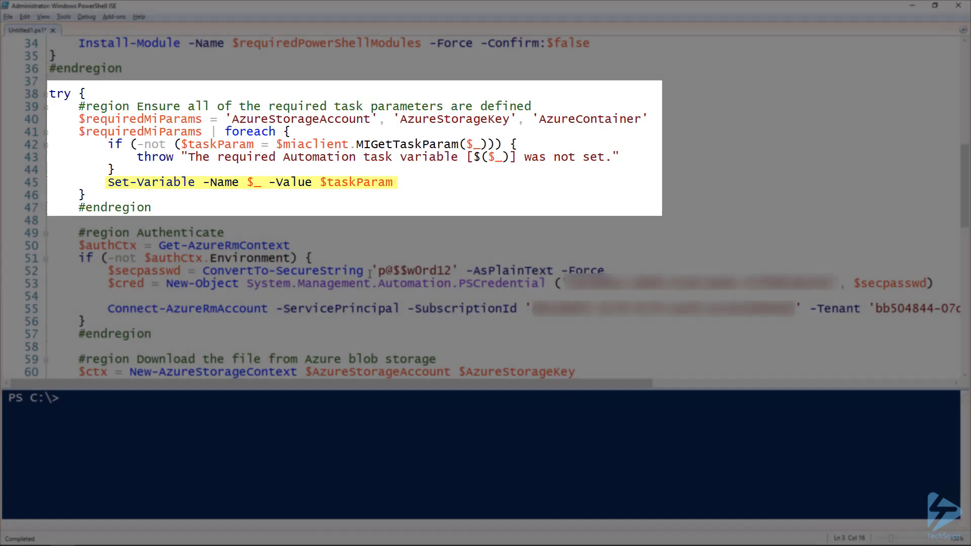
{"action": "scroll", "coordinate": [369, 274], "scroll_direction": "down", "scroll_amount": 3}
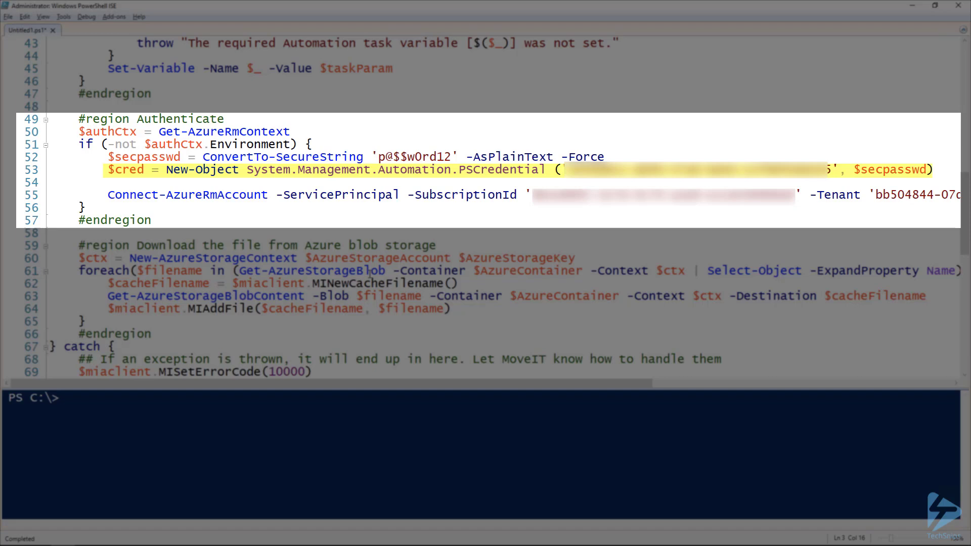
{"action": "scroll", "coordinate": [370, 273], "scroll_direction": "down", "scroll_amount": 1}
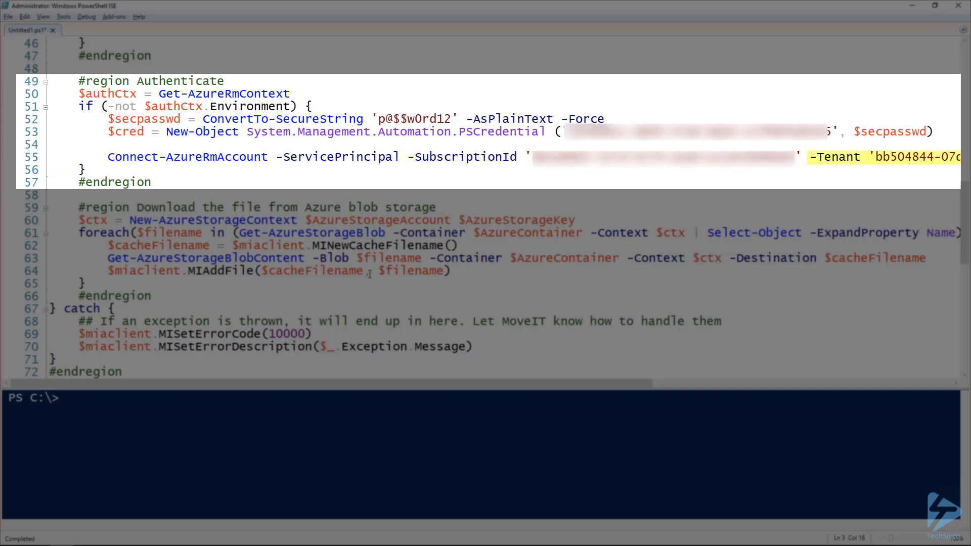
{"action": "scroll", "coordinate": [370, 274], "scroll_direction": "down", "scroll_amount": 2}
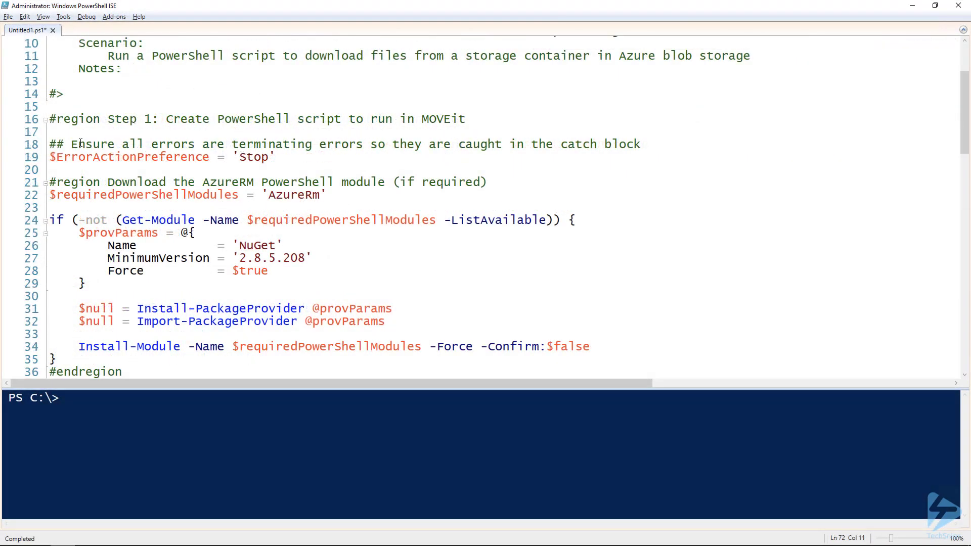
{"action": "left_click", "coordinate": [81, 144], "text": "shift"}
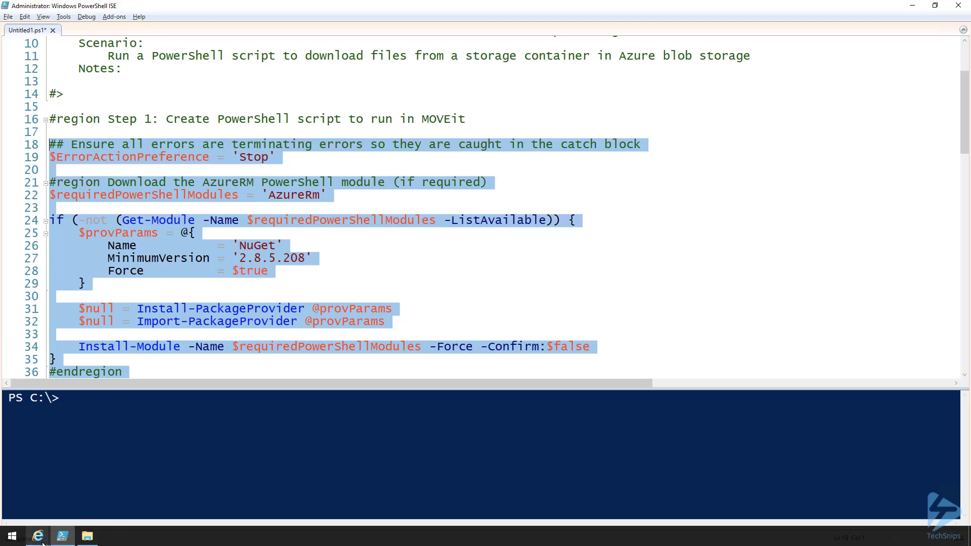
{"action": "mouse_move", "coordinate": [41, 540]}
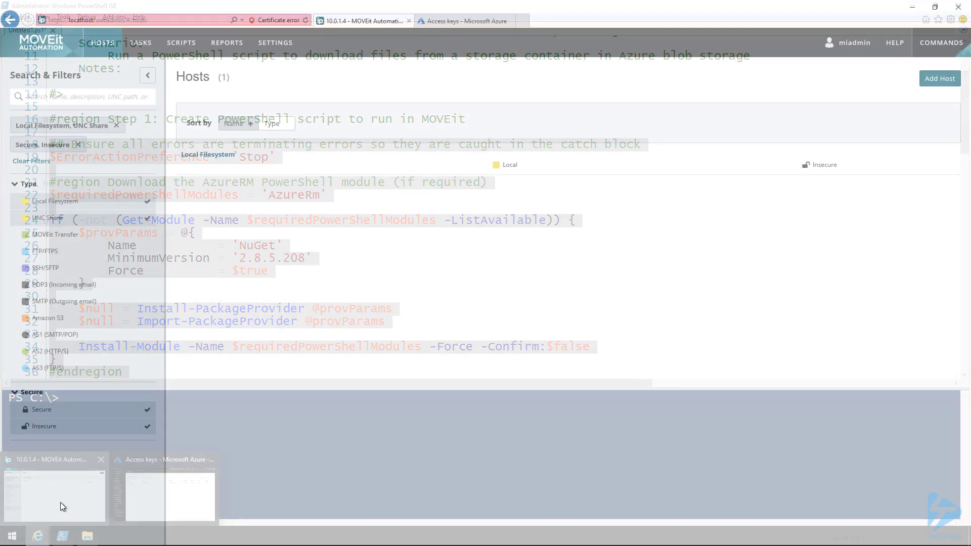
{"action": "left_click", "coordinate": [60, 502]}
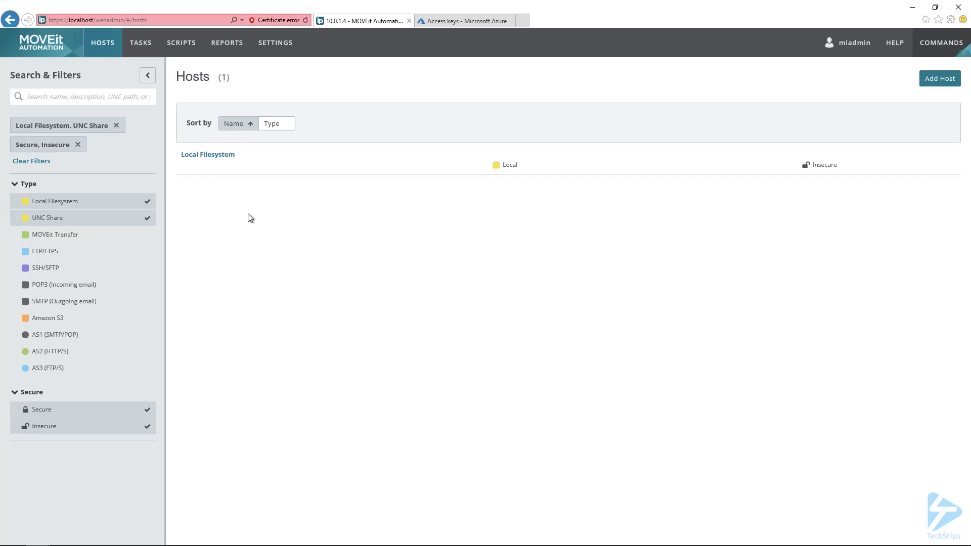
- Add a PowerShell script named 'Download Azure Blog Storage' with no template, paste the copied code, and save it
{"action": "left_click", "coordinate": [187, 43]}
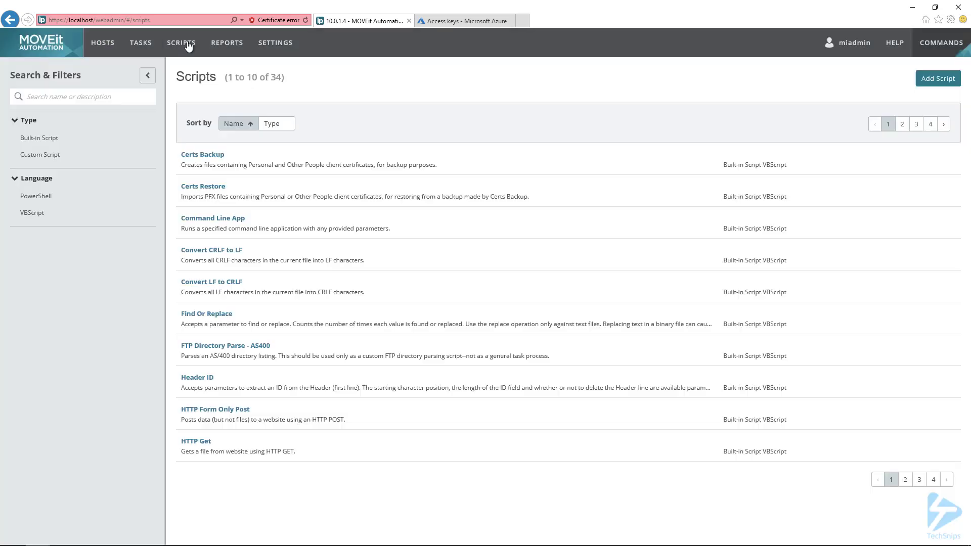
{"action": "left_click", "coordinate": [927, 82]}
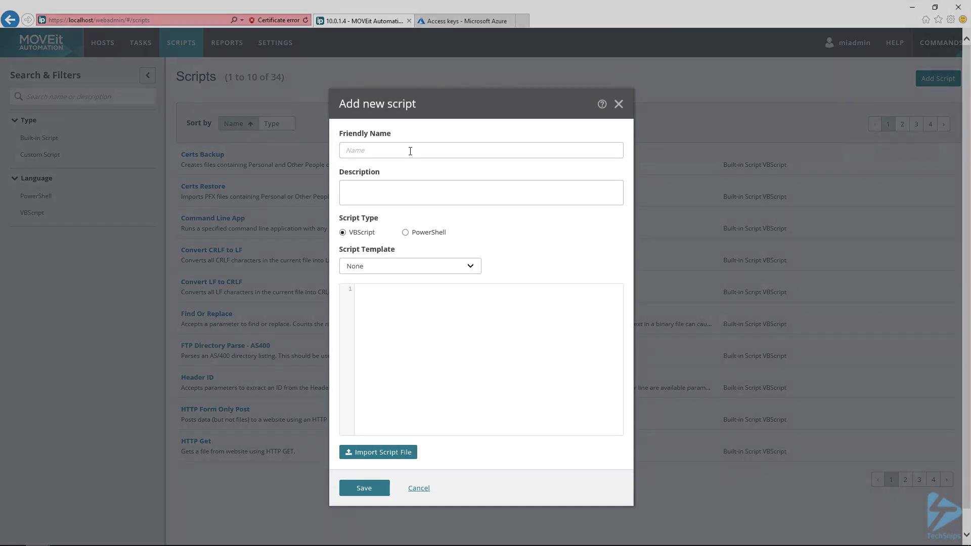
{"action": "left_click", "coordinate": [410, 151]}
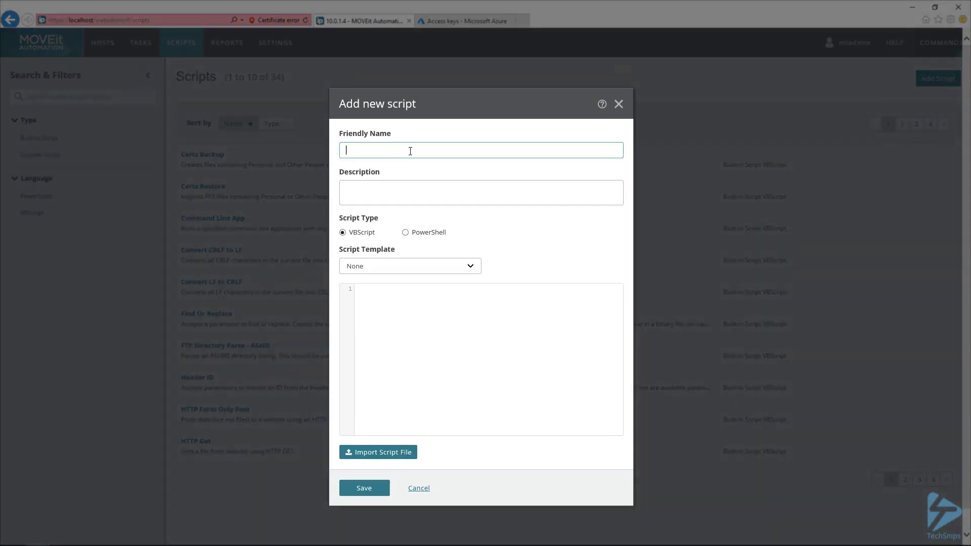
{"action": "type", "text": "Download Azure Blog Storage"}
{"action": "left_click", "coordinate": [407, 238]}
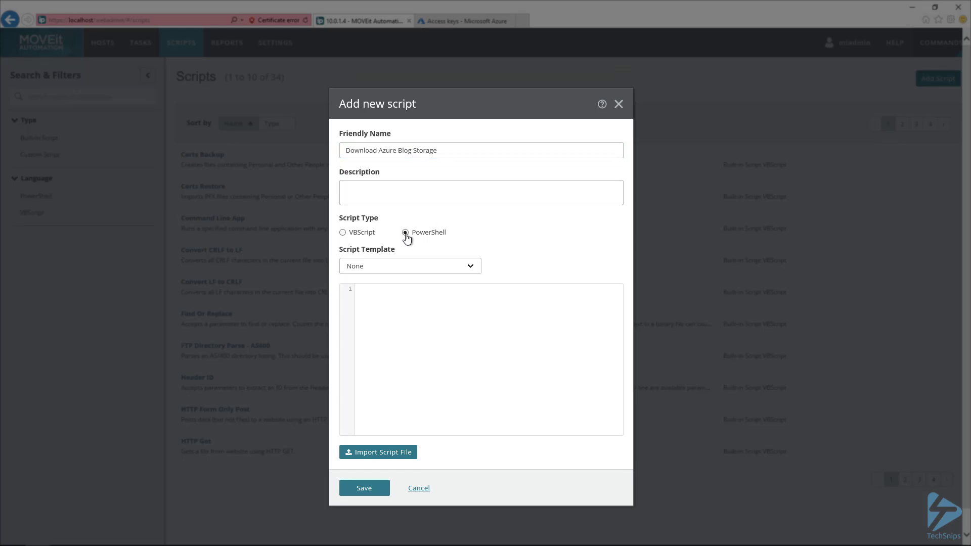
{"action": "left_click", "coordinate": [468, 269]}
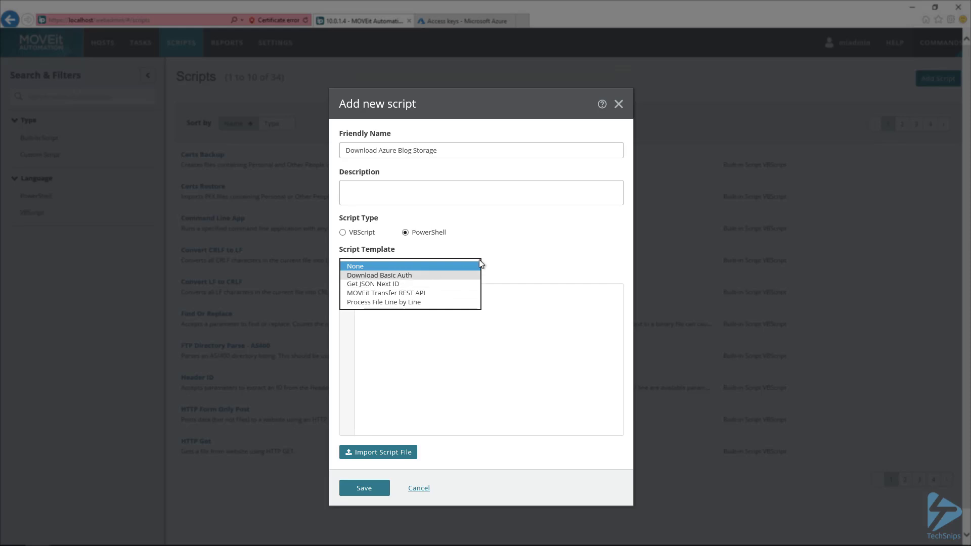
{"action": "left_click", "coordinate": [482, 330]}
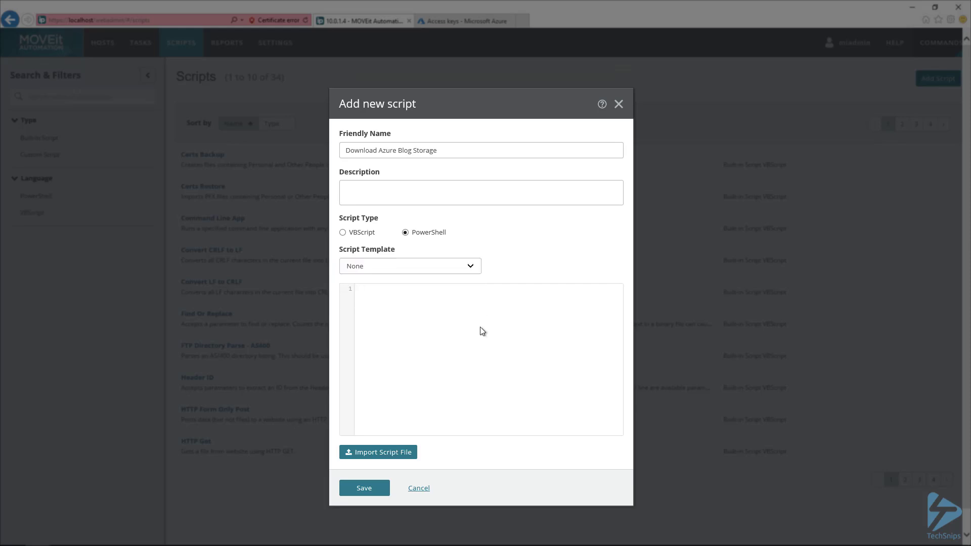
{"action": "key", "text": "ctrl+v"}
{"action": "scroll", "coordinate": [480, 327], "scroll_direction": "up", "scroll_amount": 10}
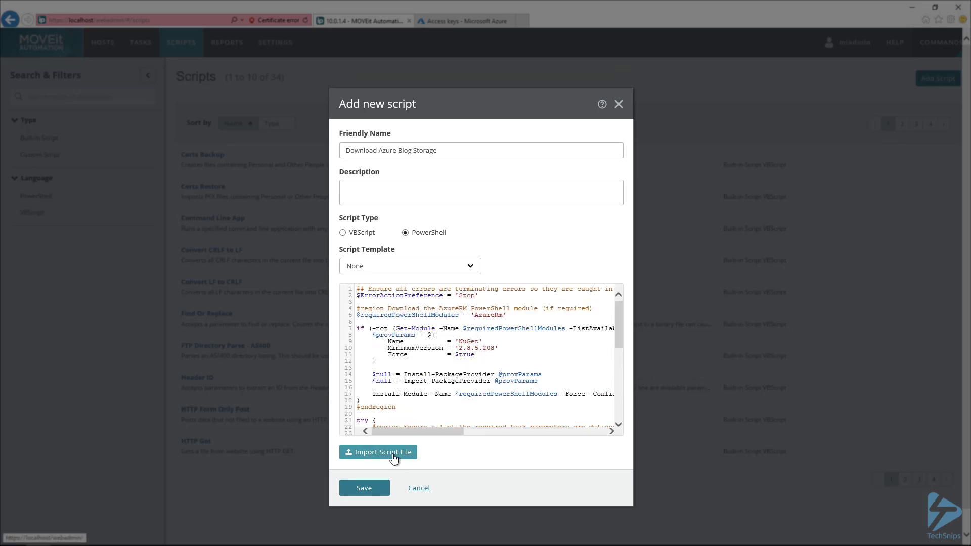
{"action": "left_click", "coordinate": [376, 489]}
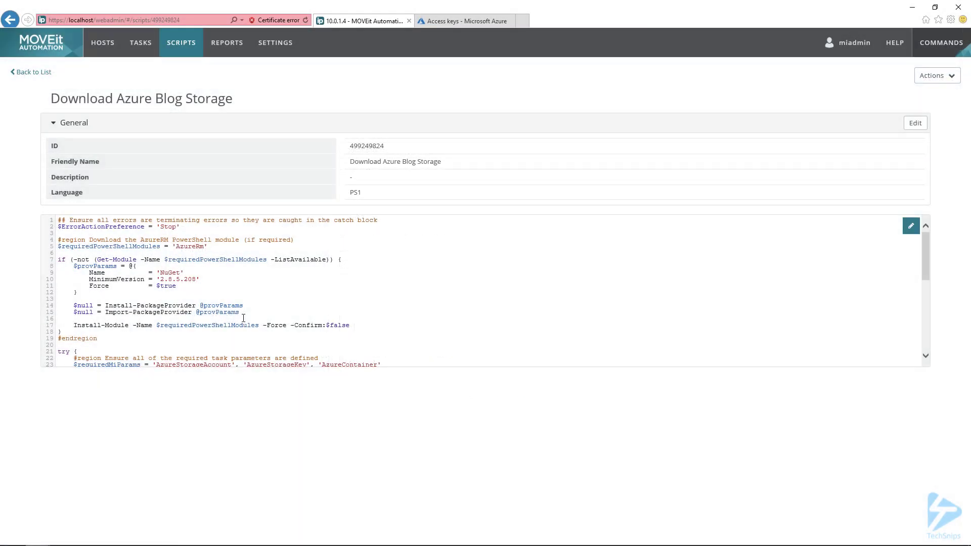
- Review the saved Download Azure Blog Storage code, then go to the Task List
{"action": "scroll", "coordinate": [243, 318], "scroll_direction": "down", "scroll_amount": 2}
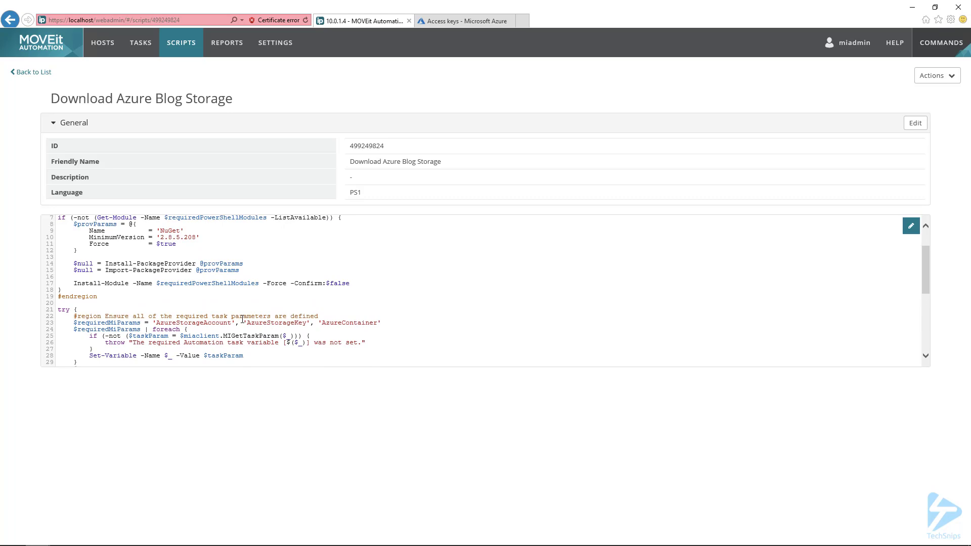
{"action": "scroll", "coordinate": [243, 303], "scroll_direction": "down", "scroll_amount": 8}
{"action": "scroll", "coordinate": [243, 319], "scroll_direction": "up", "scroll_amount": 4}
{"action": "scroll", "coordinate": [243, 319], "scroll_direction": "up", "scroll_amount": 7}
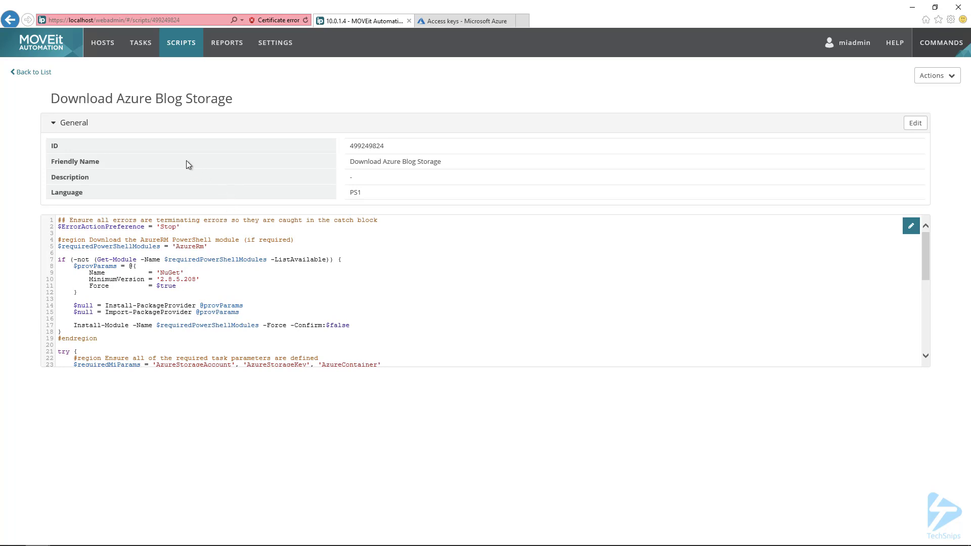
{"action": "left_click", "coordinate": [141, 45]}
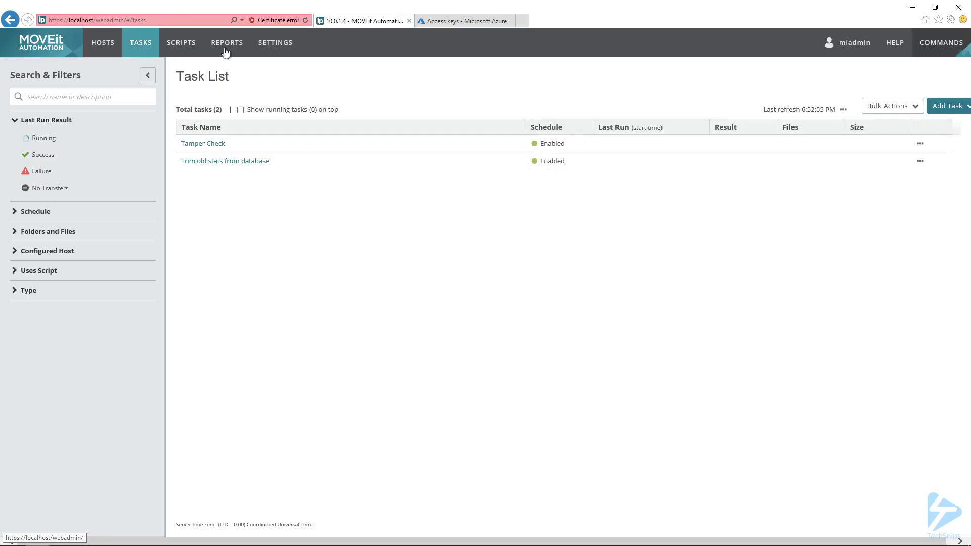
- Create a new Traditional task with the friendly name 'TechSnips Demo'
{"action": "left_click", "coordinate": [942, 111]}
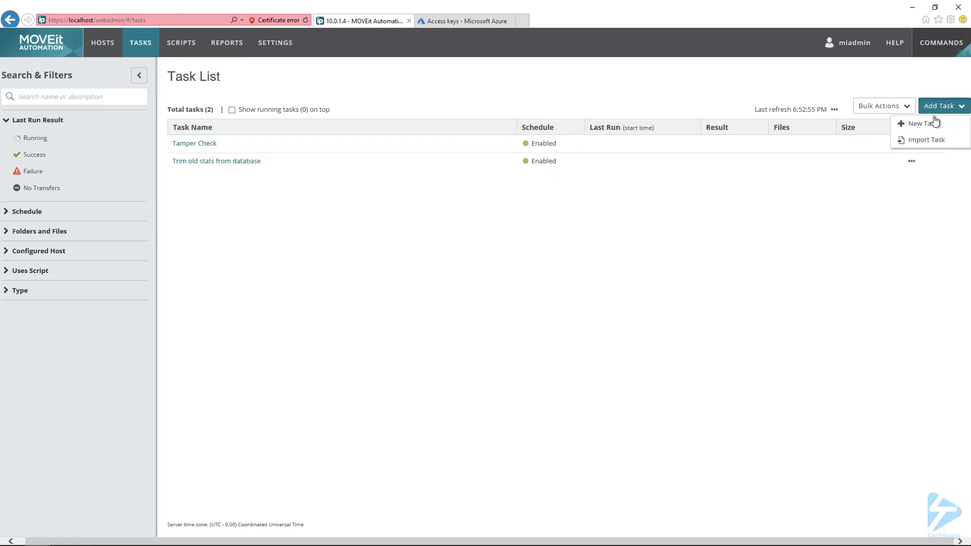
{"action": "left_click", "coordinate": [930, 125]}
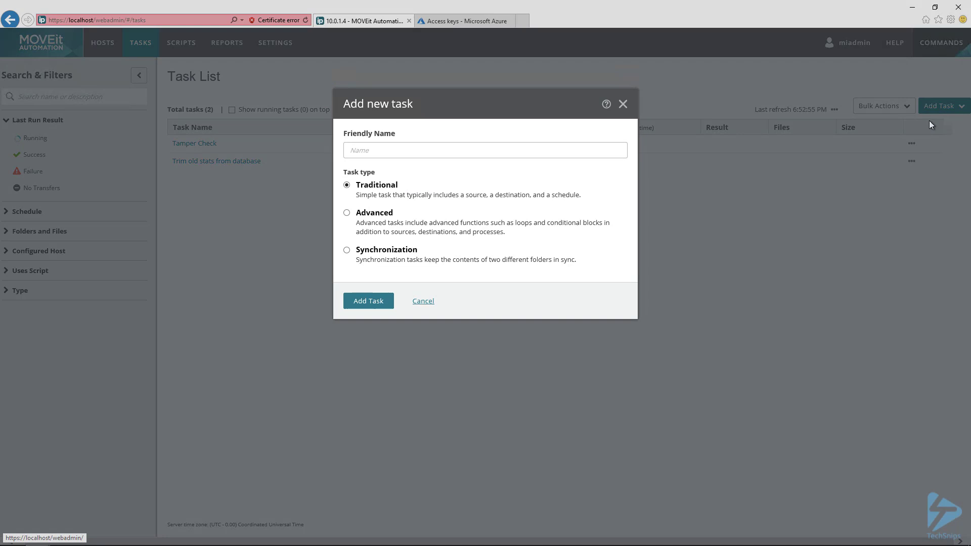
{"action": "left_click", "coordinate": [450, 150]}
{"action": "type", "text": "TechSnips Demo"}
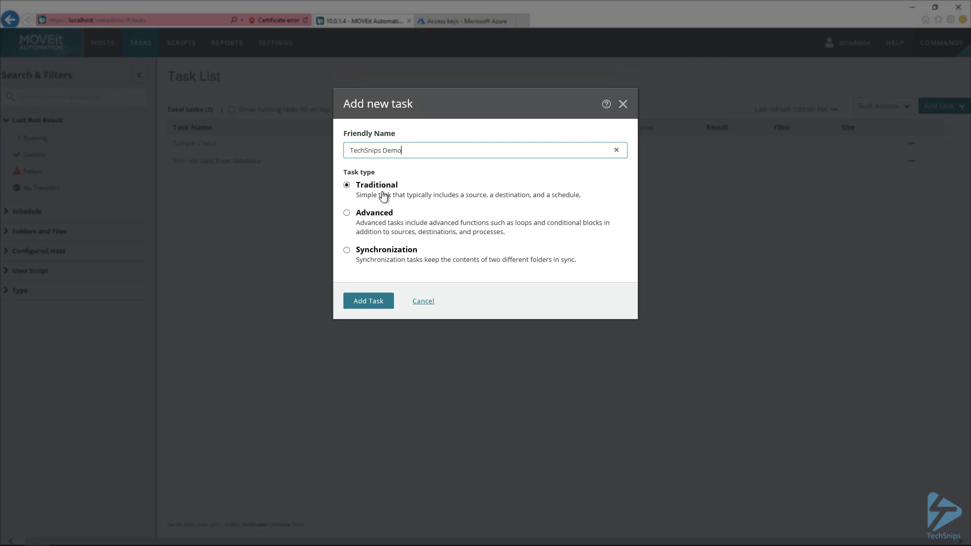
{"action": "left_click", "coordinate": [377, 303]}
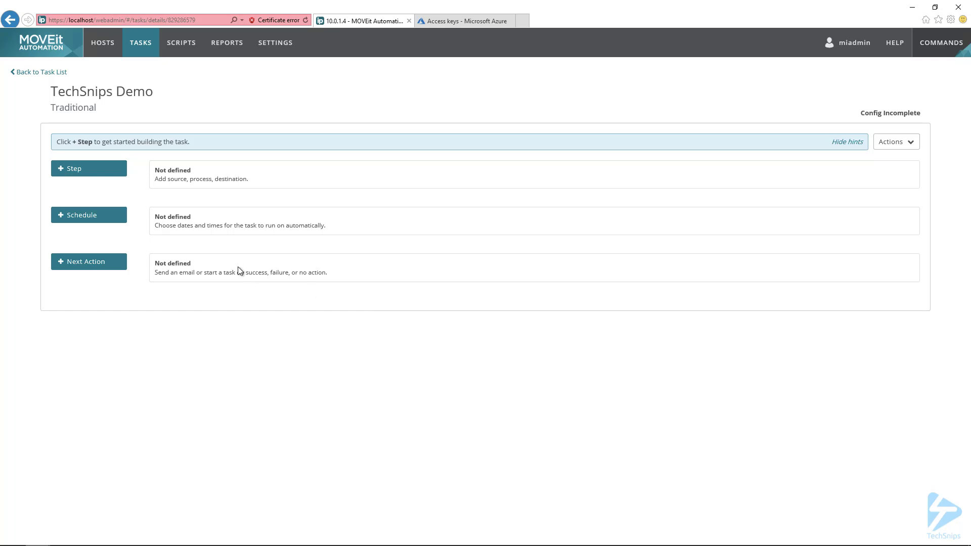
- Add a Process step running the Download Azure Blog Storage script and open its task parameters
{"action": "left_click", "coordinate": [115, 169]}
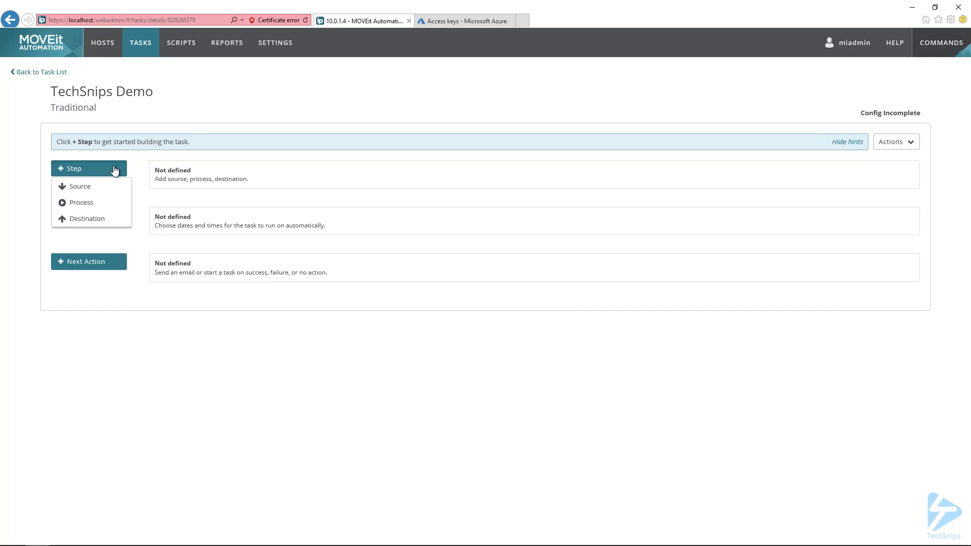
{"action": "left_click", "coordinate": [82, 202]}
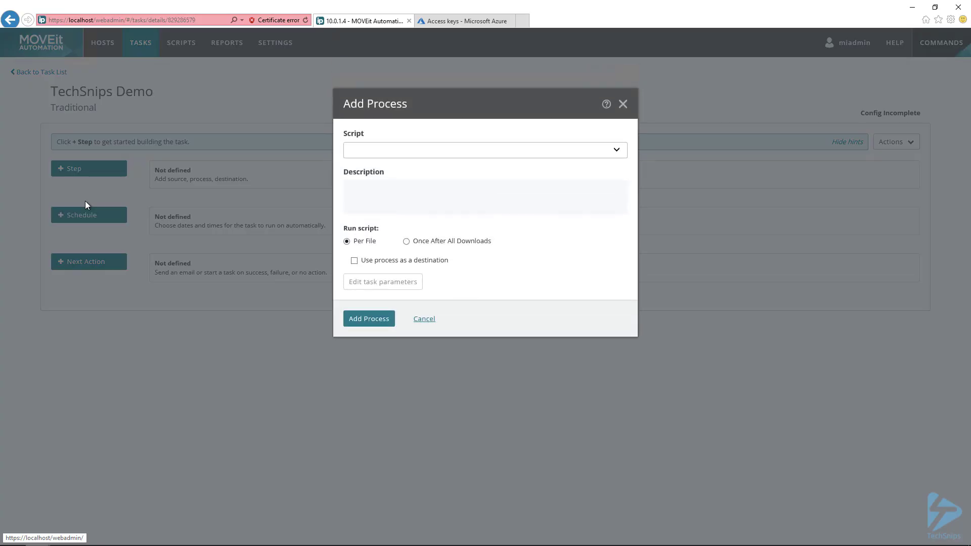
{"action": "left_click", "coordinate": [387, 151]}
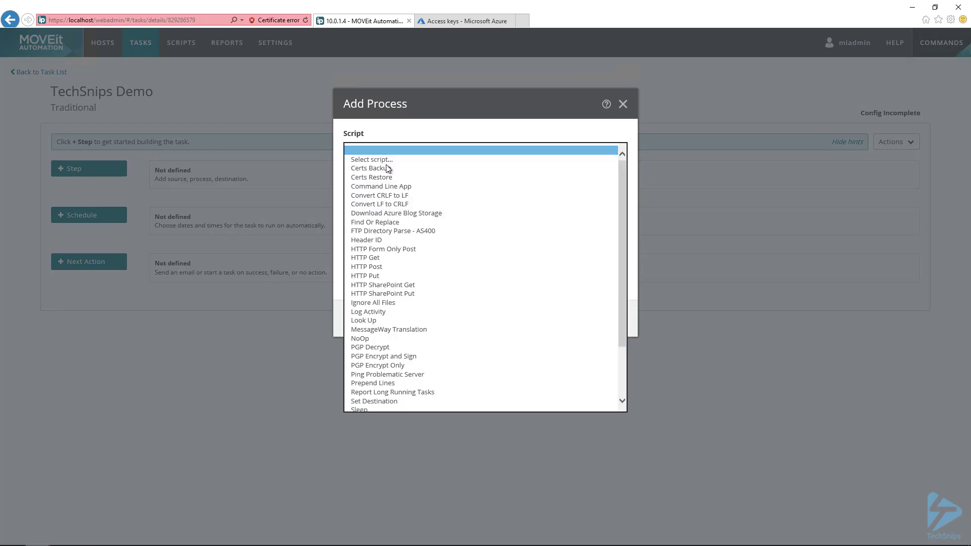
{"action": "left_click", "coordinate": [388, 216]}
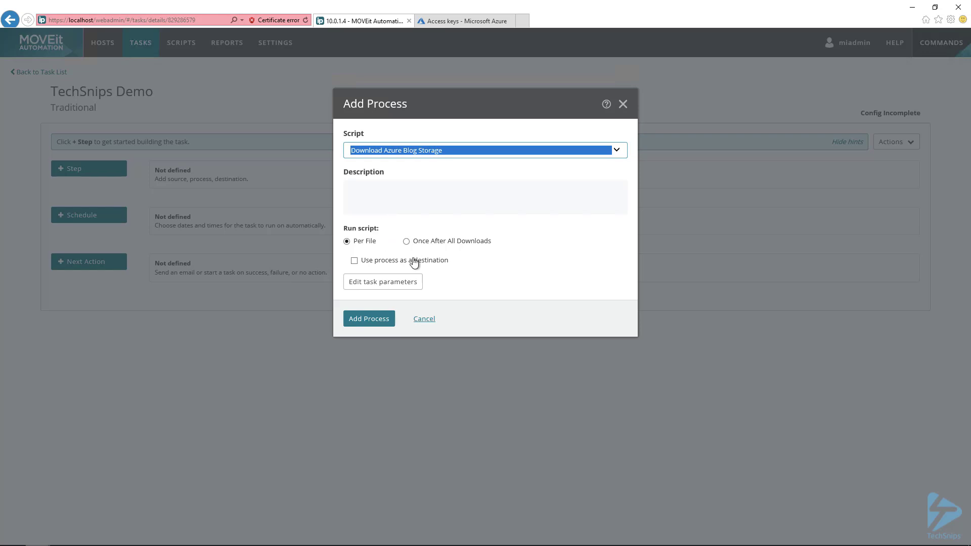
{"action": "left_click", "coordinate": [412, 287]}
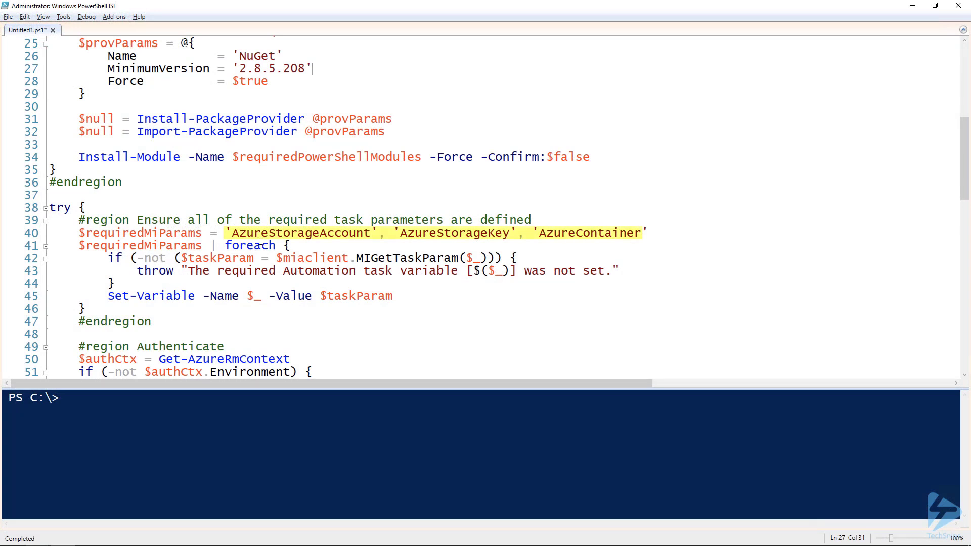
- Copy the parameter name AzureStorageAccount from line 40 of the script
{"action": "left_click_drag", "start_coordinate": [233, 232], "coordinate": [372, 232]}
{"action": "key", "text": "ctrl+c"}
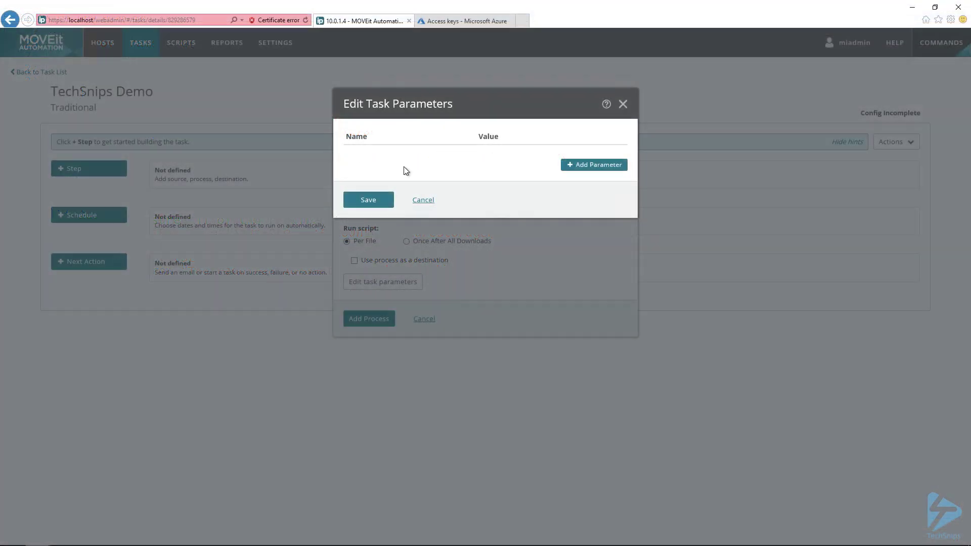
- Add the task parameter AzureStorageAccount with the value techsnips and save it
{"action": "left_click", "coordinate": [583, 167]}
{"action": "left_click", "coordinate": [383, 150]}
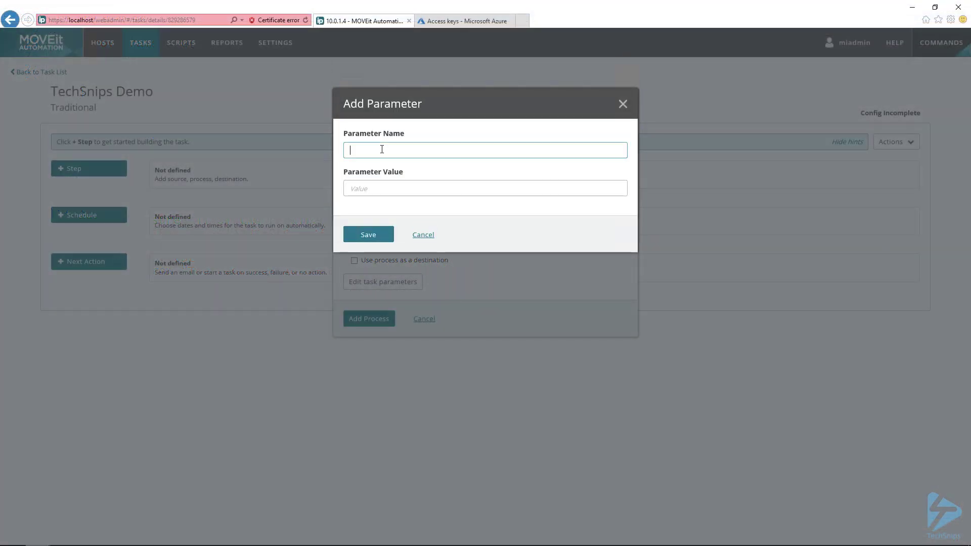
{"action": "key", "text": "ctrl+v"}
{"action": "left_click", "coordinate": [385, 187]}
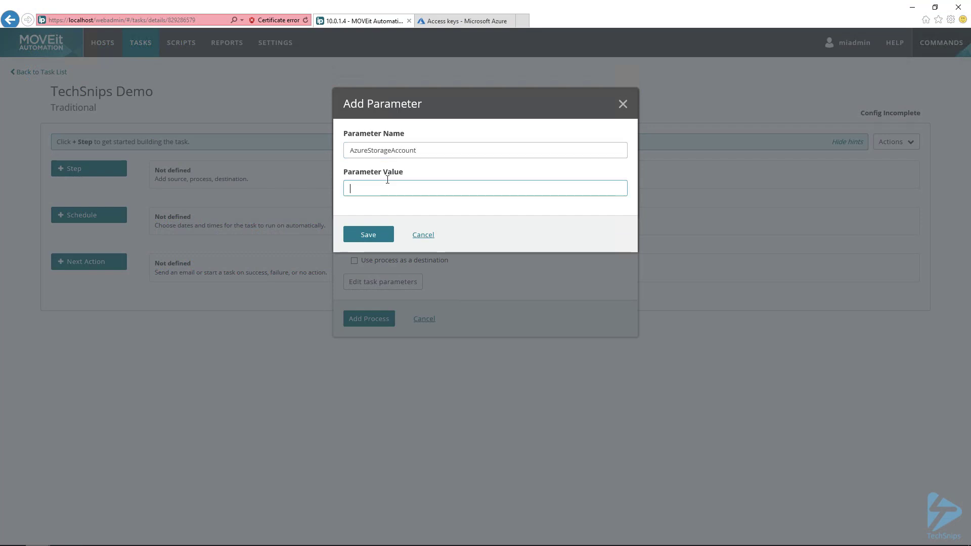
{"action": "left_click", "coordinate": [463, 23]}
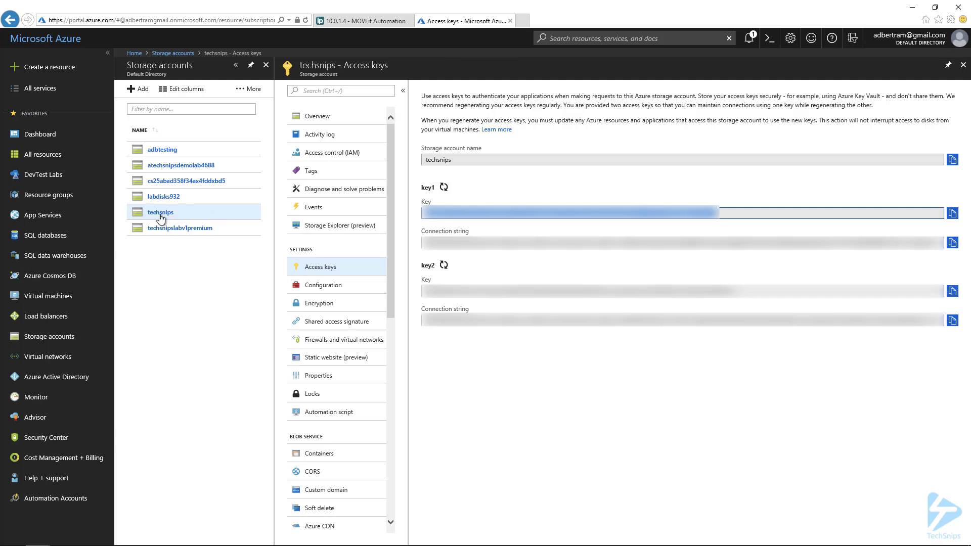
{"action": "left_click", "coordinate": [374, 25]}
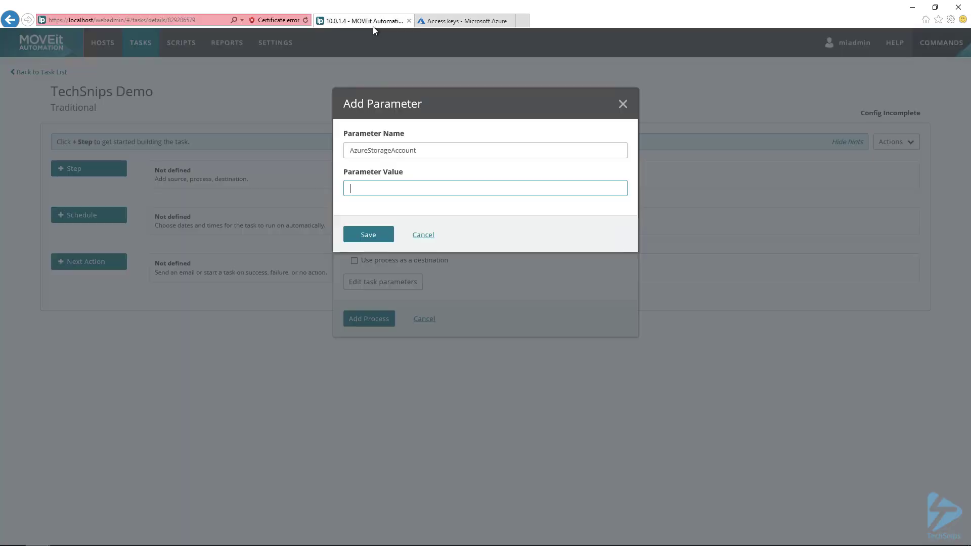
{"action": "type", "text": "techsnips"}
{"action": "left_click", "coordinate": [376, 236]}
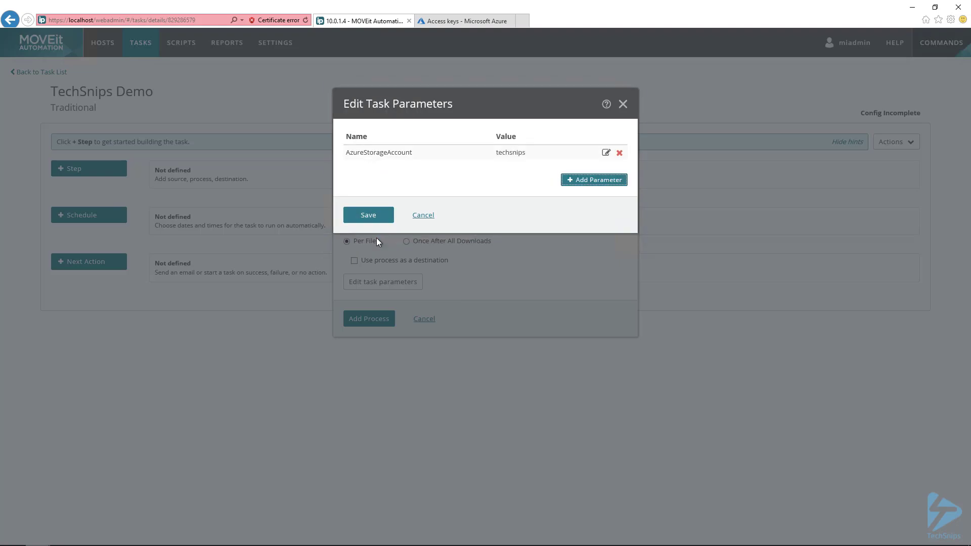
- Start a second parameter named AzureStorageKey, then switch to the Azure access keys page
{"action": "left_click", "coordinate": [599, 181]}
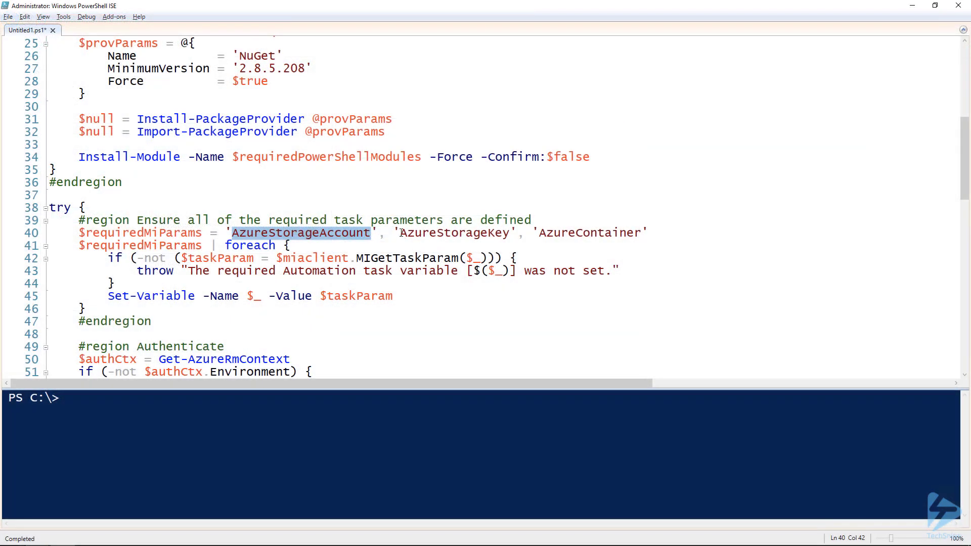
{"action": "left_click_drag", "start_coordinate": [401, 233], "coordinate": [510, 234]}
{"action": "key", "text": "ctrl+c"}
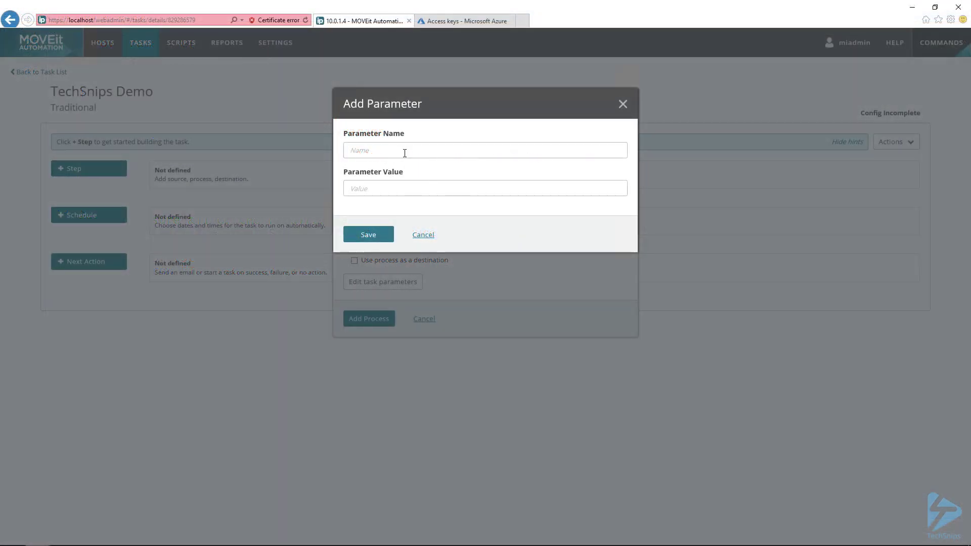
{"action": "left_click", "coordinate": [404, 153]}
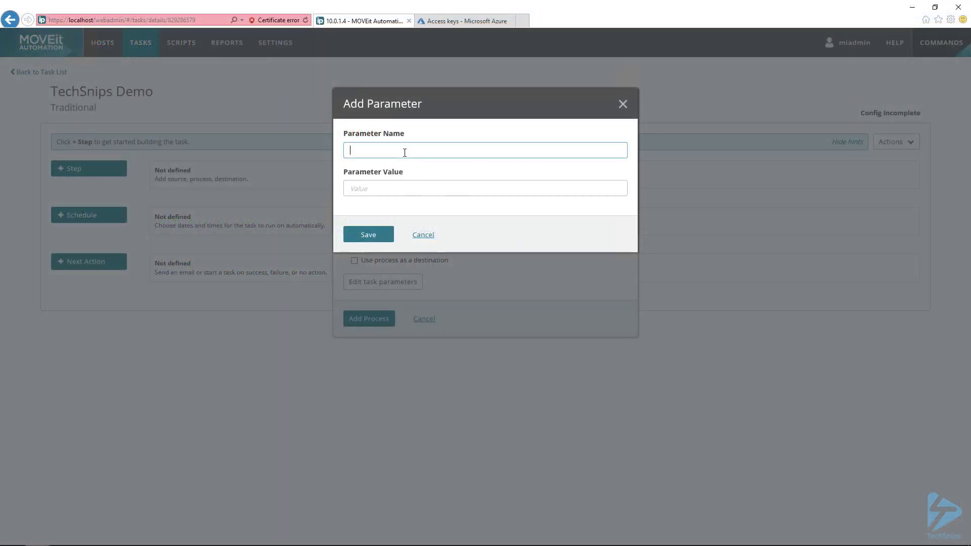
{"action": "key", "text": "ctrl+v"}
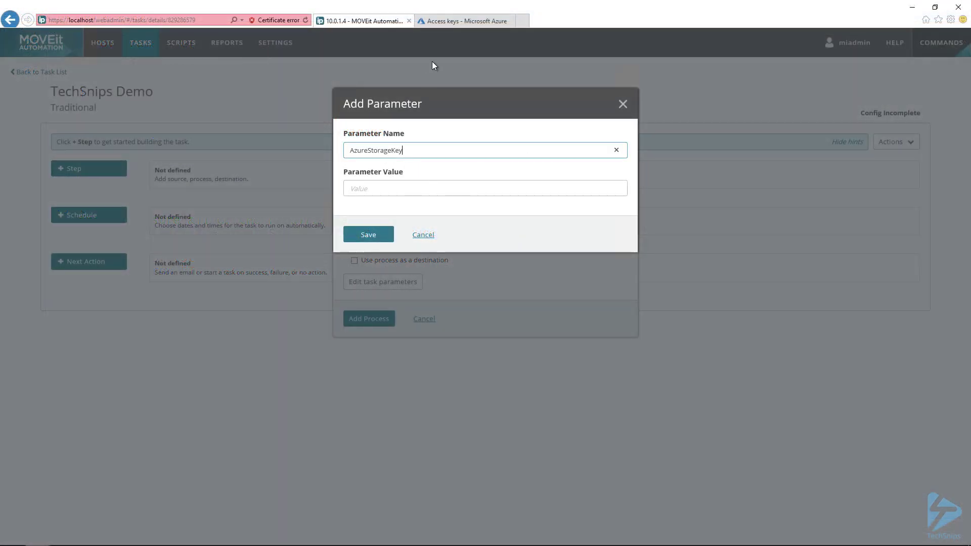
{"action": "left_click", "coordinate": [455, 20]}
- Set AzureStorageKey to the techsnips account's key1 access key and save it
{"action": "left_click", "coordinate": [161, 217]}
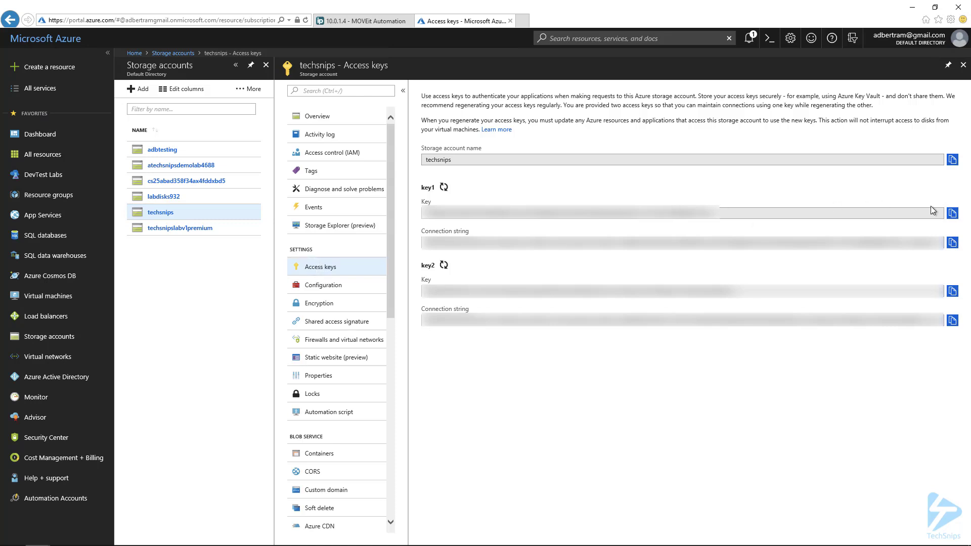
{"action": "left_click", "coordinate": [952, 213]}
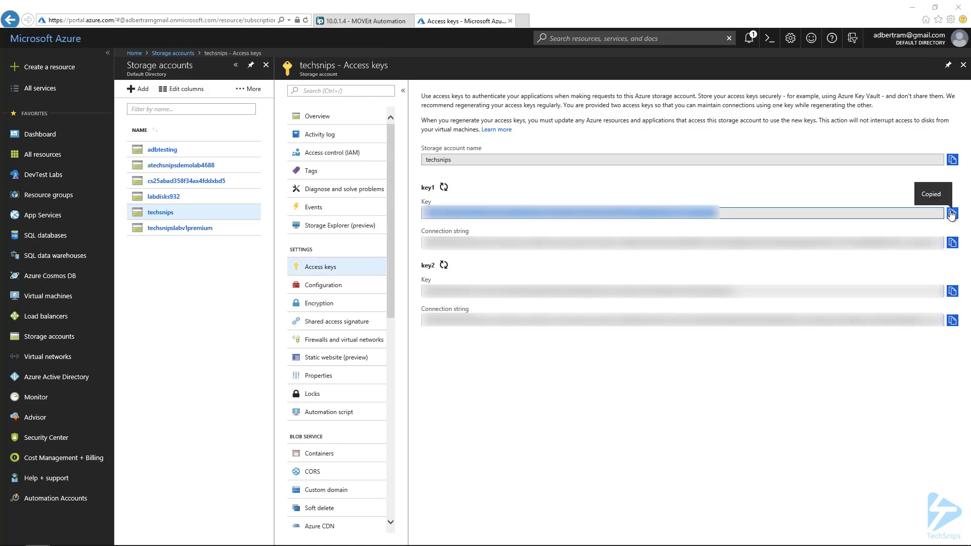
{"action": "left_click", "coordinate": [352, 19]}
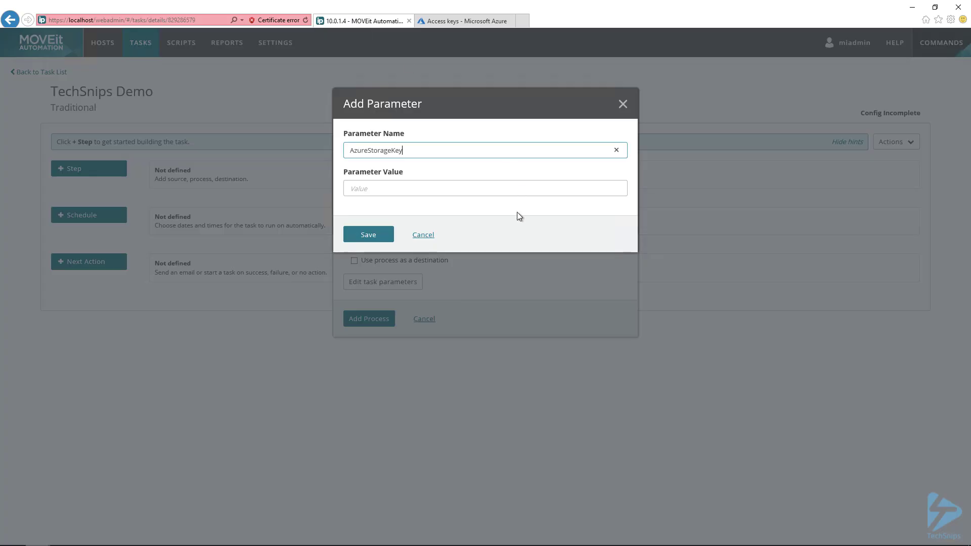
{"action": "left_click", "coordinate": [446, 194]}
{"action": "key", "text": "ctrl+v"}
{"action": "left_click", "coordinate": [373, 235]}
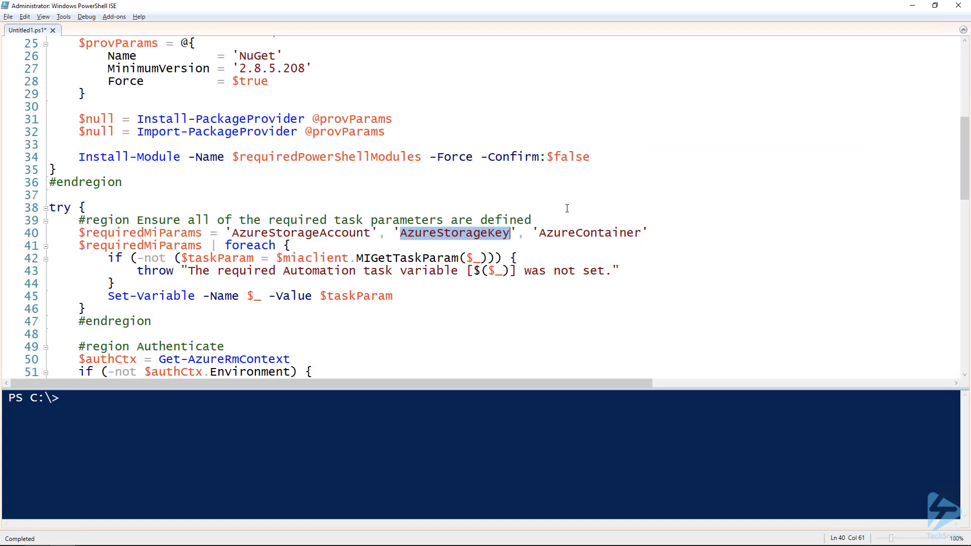
- Copy the AzureContainer name from the script and open the moveitdemo blob container in Azure
{"action": "left_click_drag", "start_coordinate": [539, 233], "coordinate": [639, 233]}
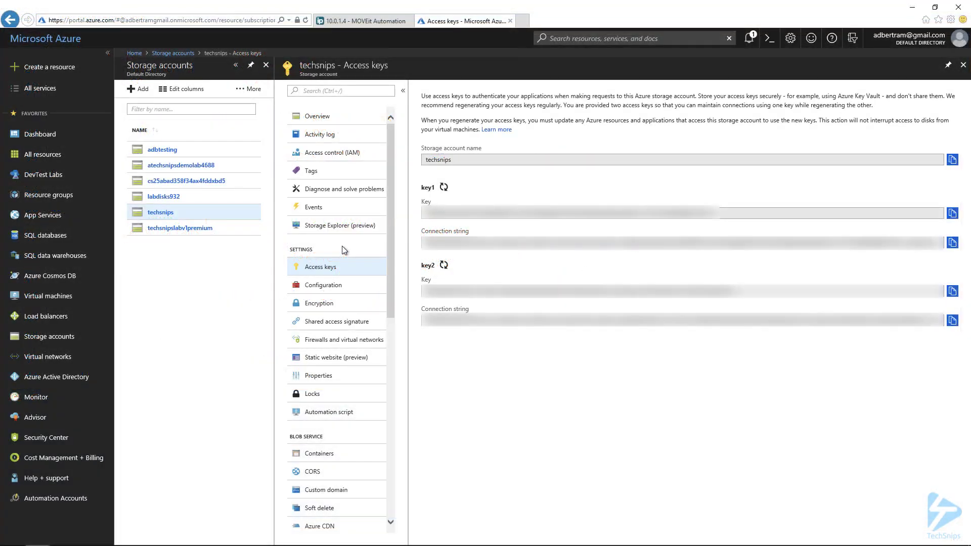
{"action": "scroll", "coordinate": [341, 248], "scroll_direction": "down", "scroll_amount": 1}
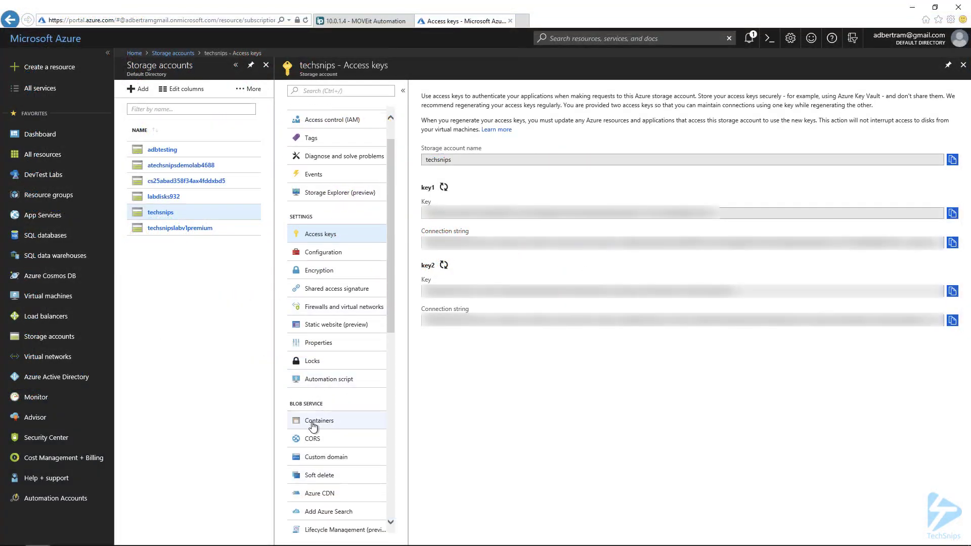
{"action": "left_click", "coordinate": [313, 424]}
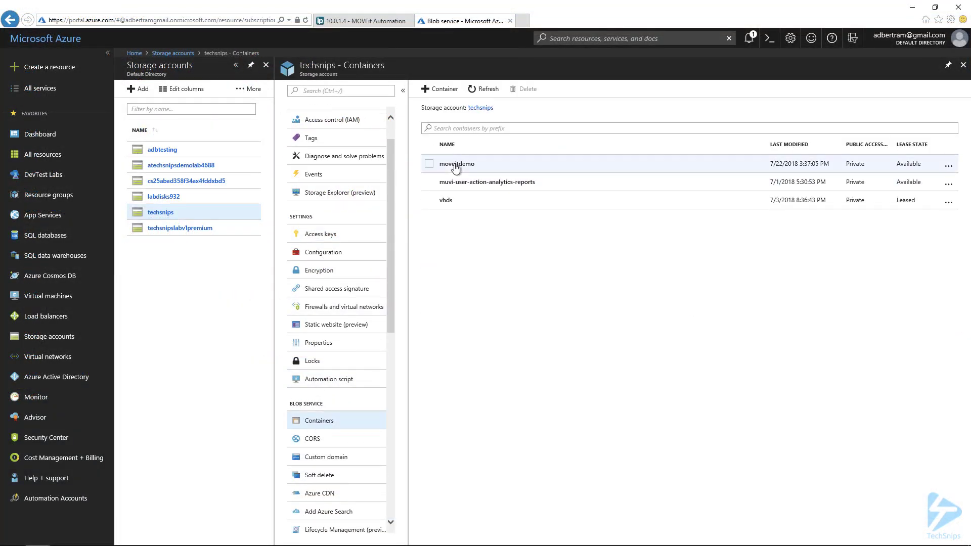
{"action": "left_click", "coordinate": [456, 165]}
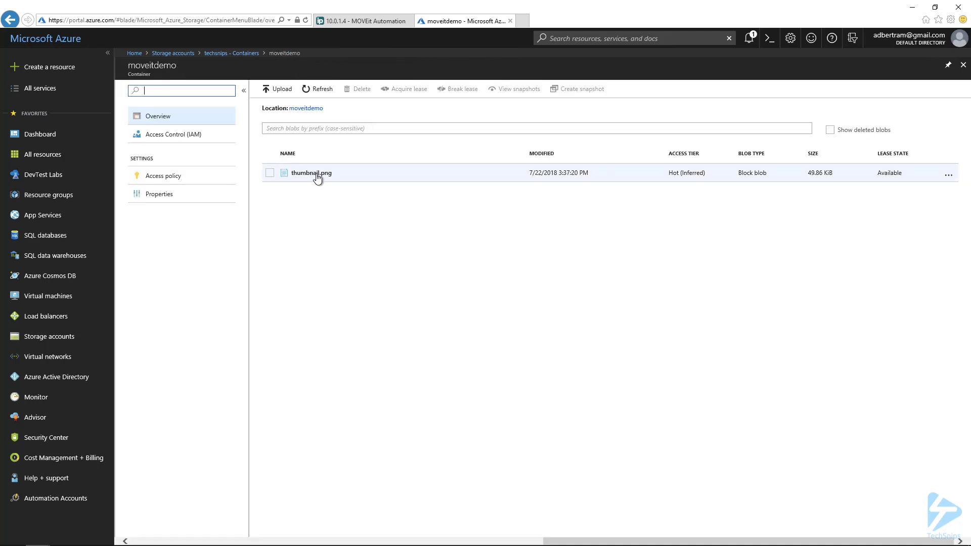
- Add the AzureContainer parameter with the value moveitdemo and save the task parameters
{"action": "left_click", "coordinate": [369, 20]}
{"action": "left_click", "coordinate": [590, 202]}
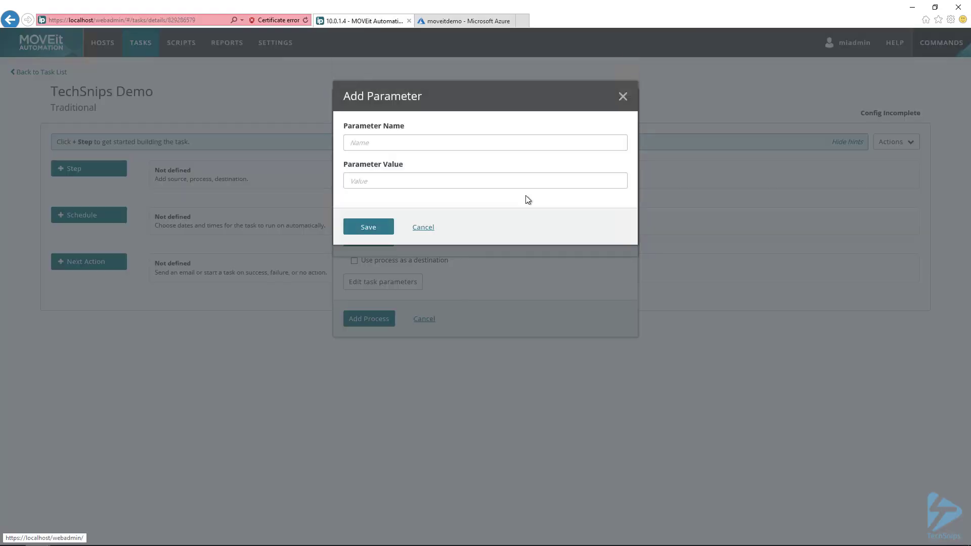
{"action": "left_click", "coordinate": [404, 185]}
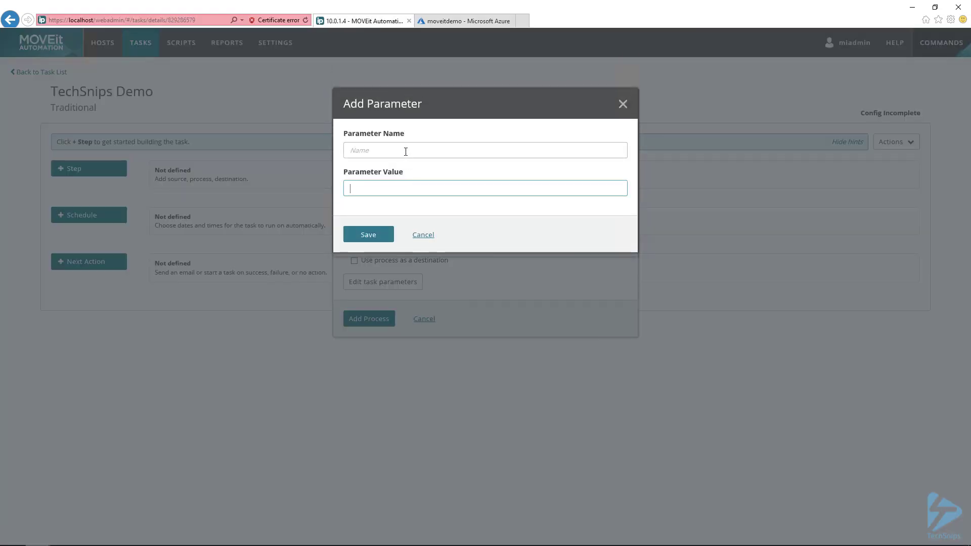
{"action": "left_click", "coordinate": [405, 151]}
{"action": "key", "text": "ctrl+v"}
{"action": "left_click", "coordinate": [395, 188]}
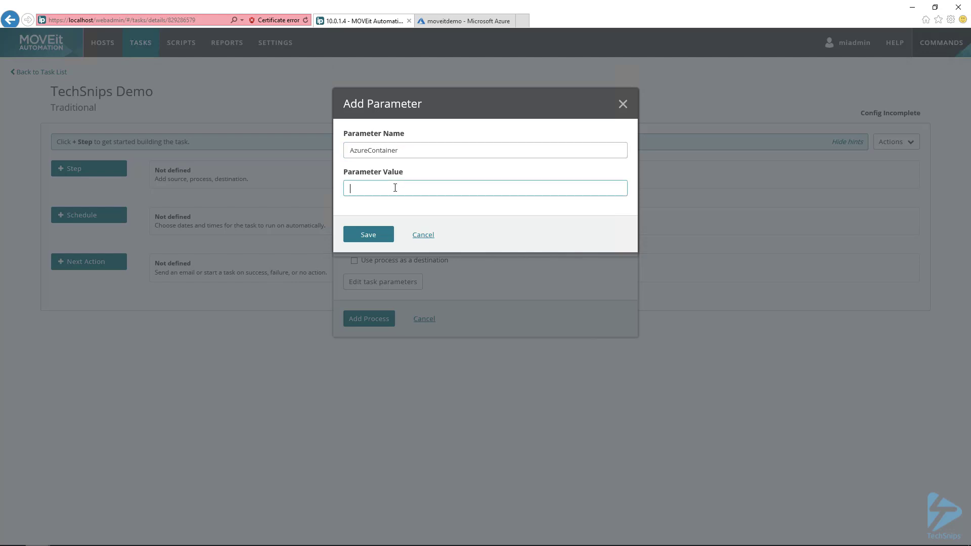
{"action": "type", "text": "moveitdemo"}
{"action": "left_click", "coordinate": [369, 234]}
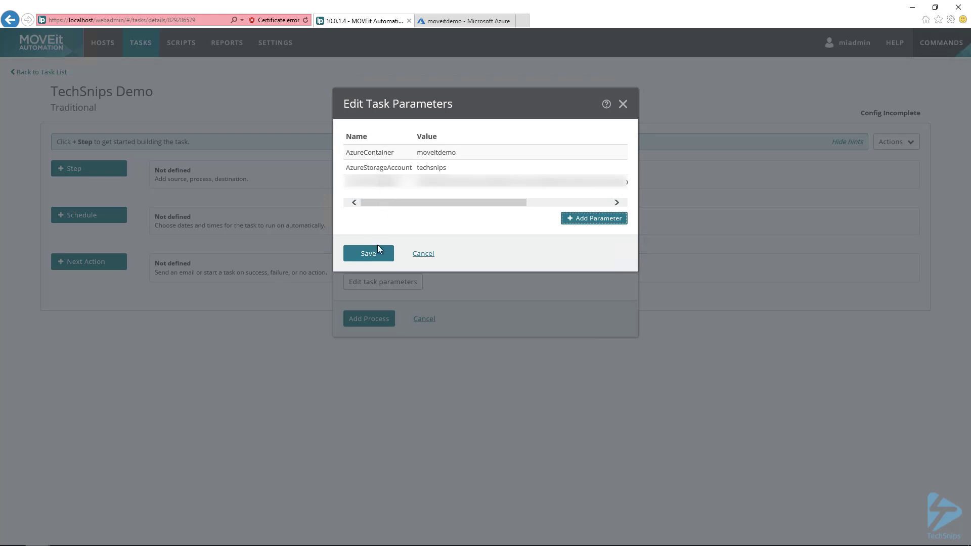
{"action": "left_click", "coordinate": [375, 253]}
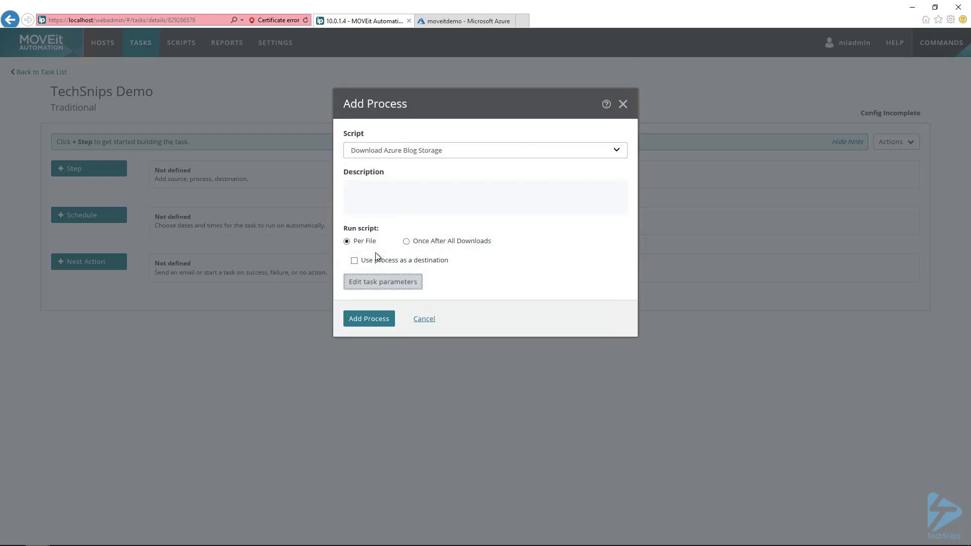
{"action": "left_click", "coordinate": [363, 318]}
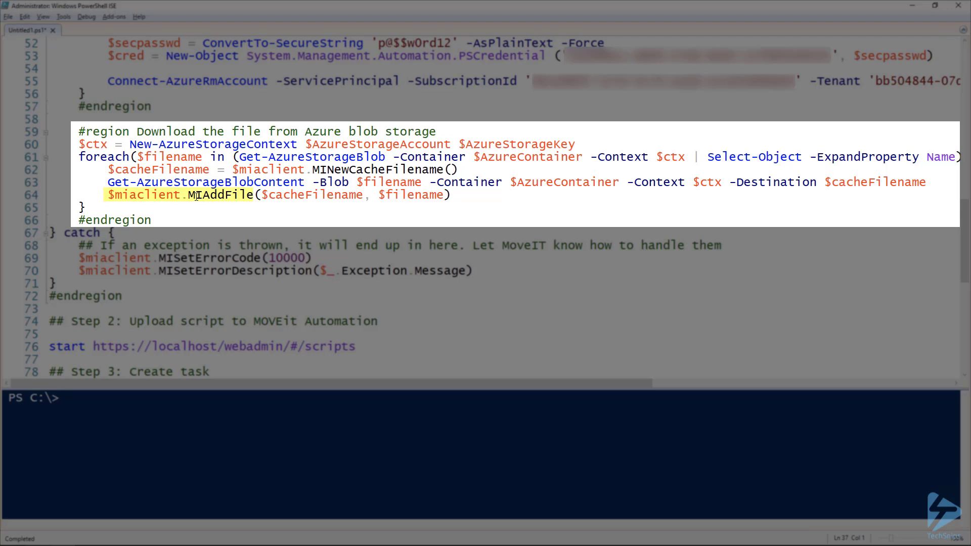
{"action": "left_click", "coordinate": [221, 196]}
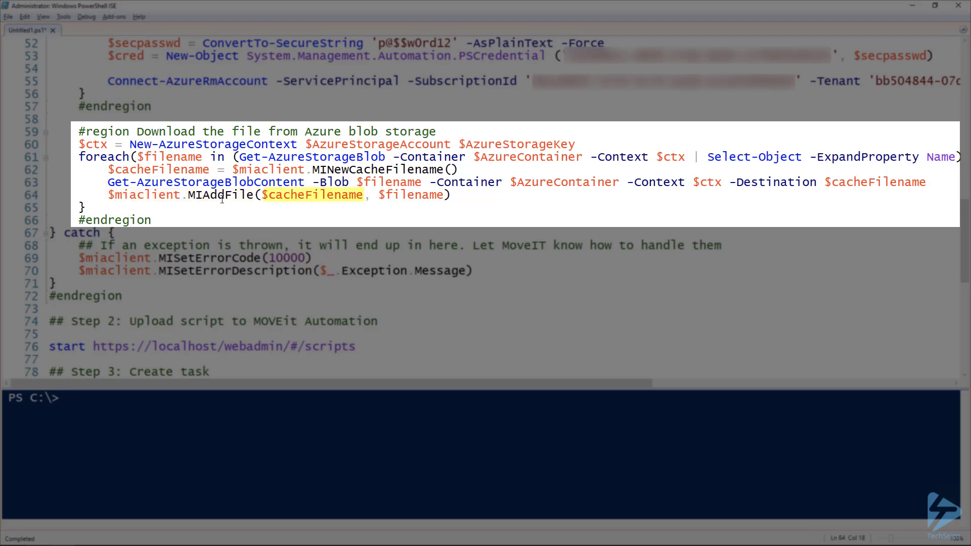
{"action": "left_click", "coordinate": [402, 196]}
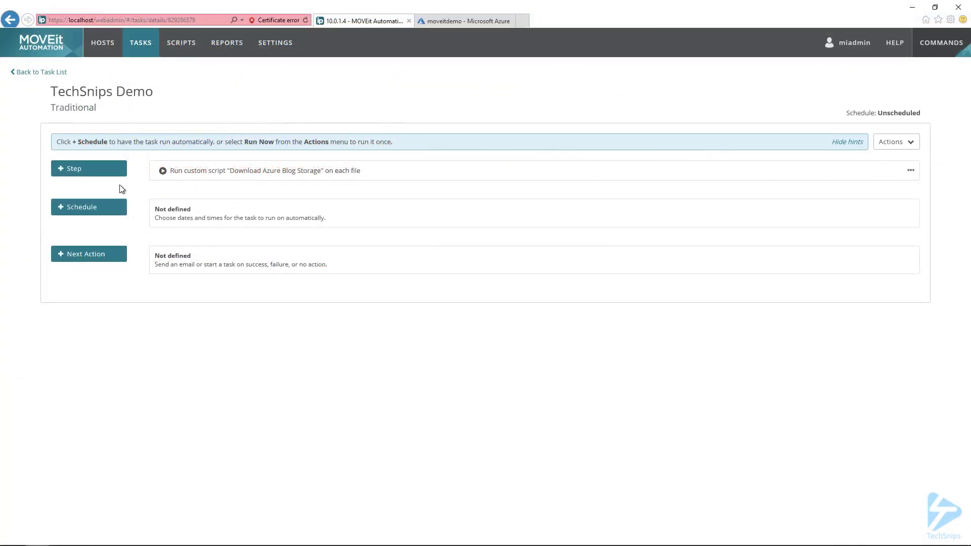
- Add a Destination step that writes files to C:\ on the Local File System host
{"action": "left_click", "coordinate": [109, 177]}
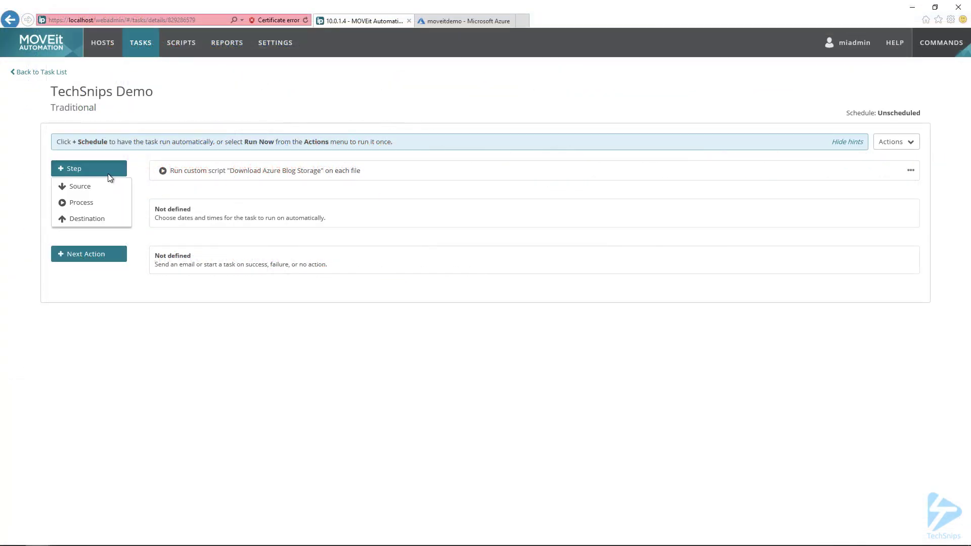
{"action": "left_click", "coordinate": [100, 223]}
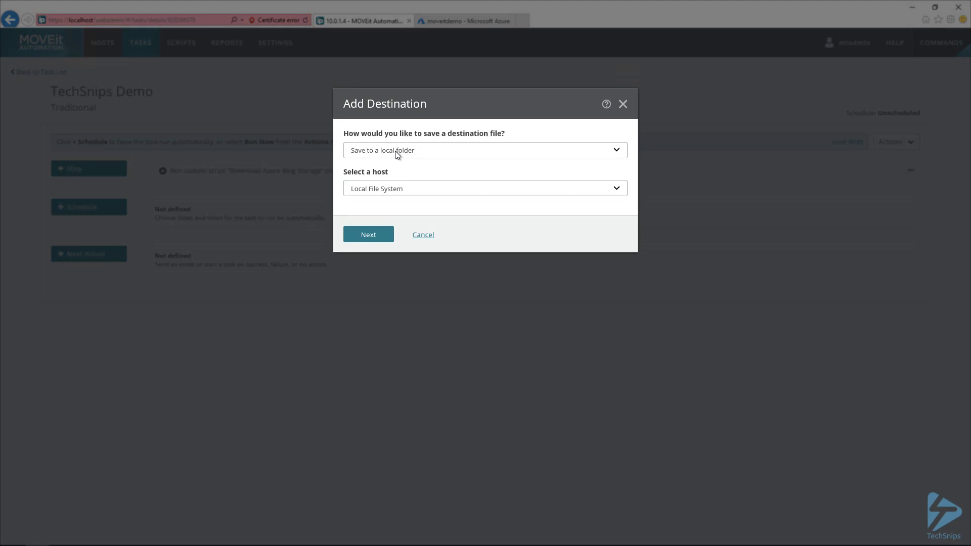
{"action": "left_click", "coordinate": [390, 195]}
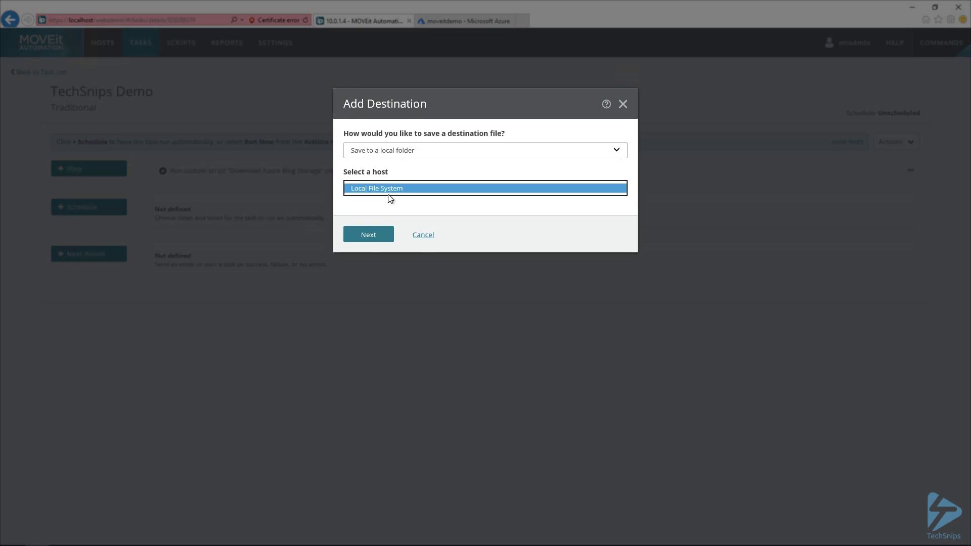
{"action": "left_click", "coordinate": [388, 194]}
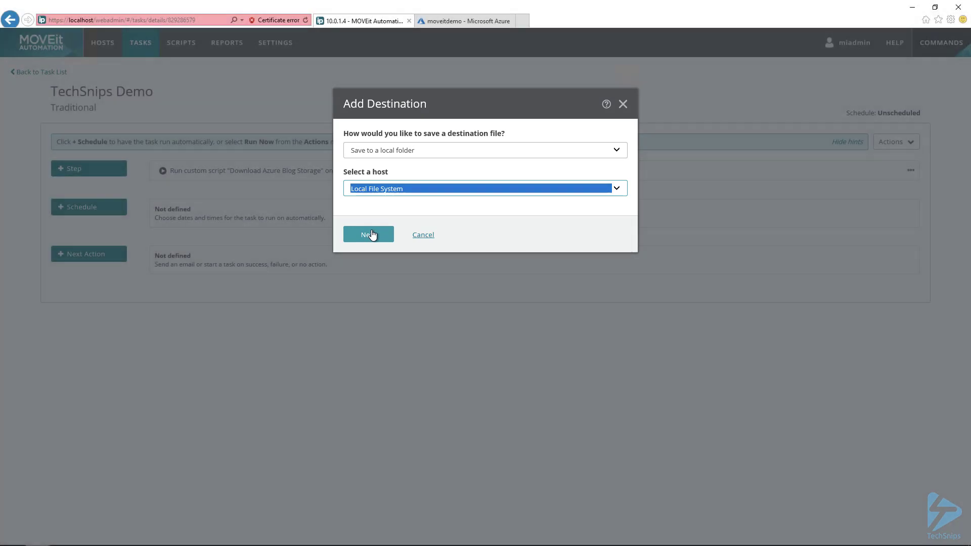
{"action": "left_click", "coordinate": [371, 234]}
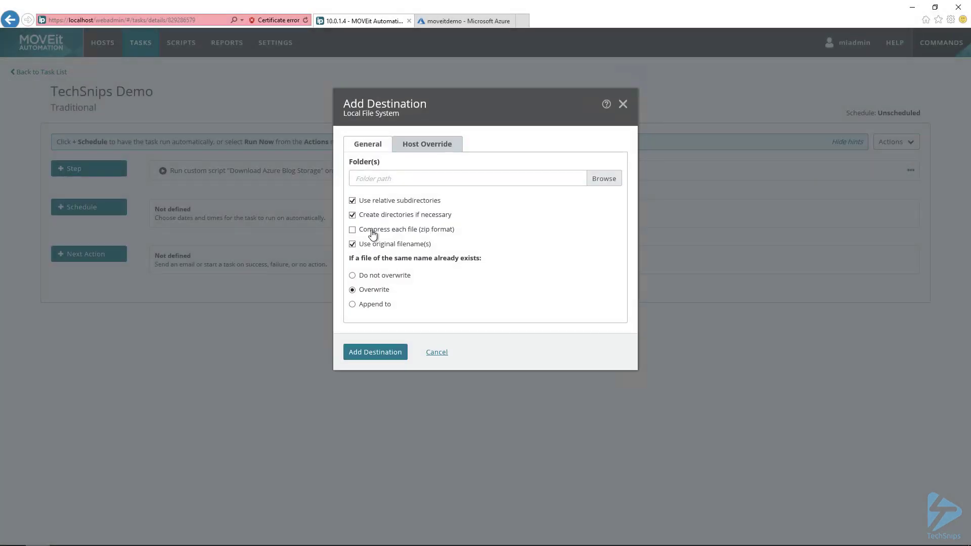
{"action": "type", "text": "C:\\"}
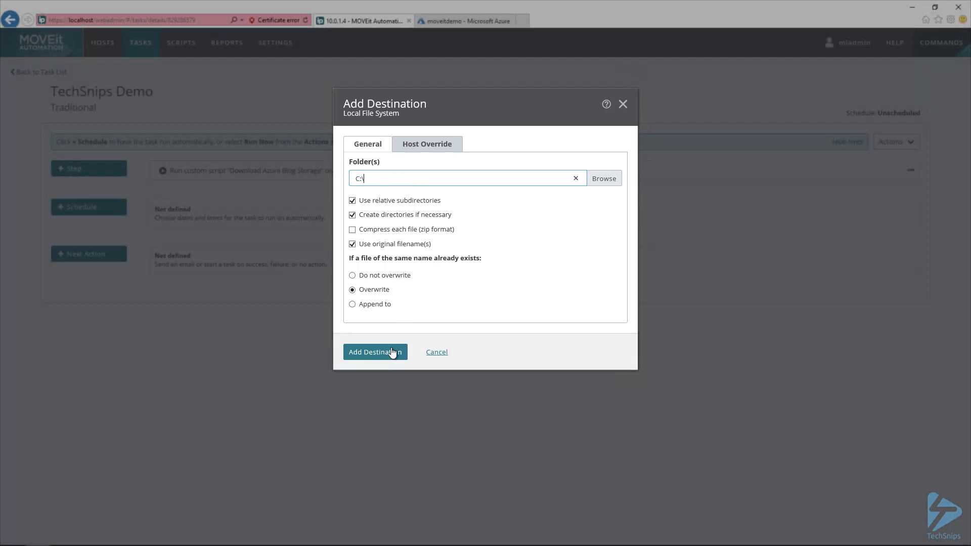
{"action": "left_click", "coordinate": [389, 353]}
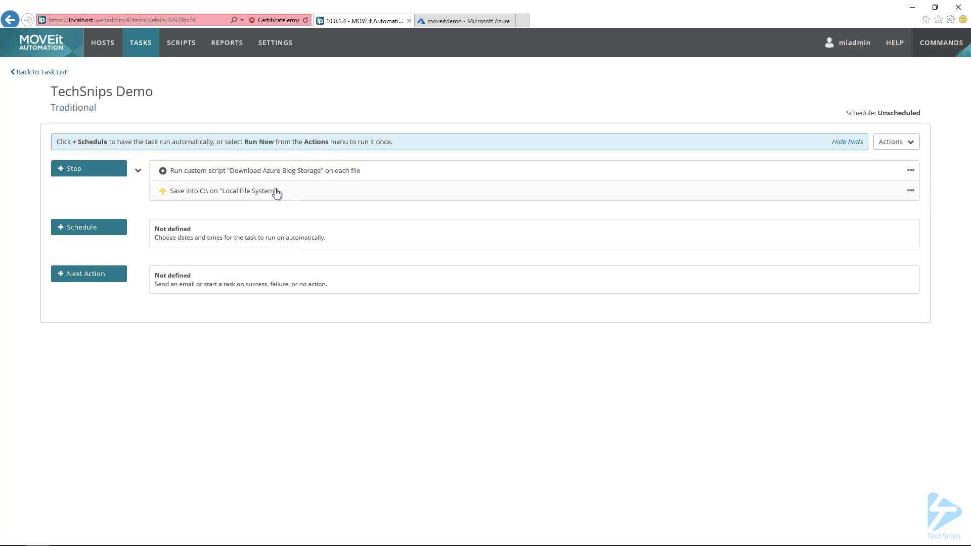
- Run TechSnips Demo from the task list, succeeding with 1 file of 49.9 KB
{"action": "left_click", "coordinate": [145, 41]}
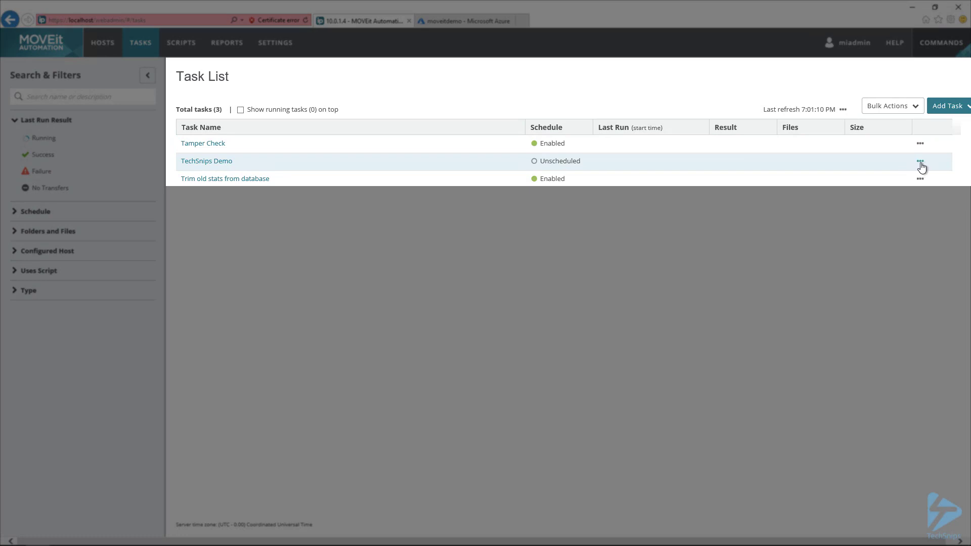
{"action": "left_click", "coordinate": [920, 161]}
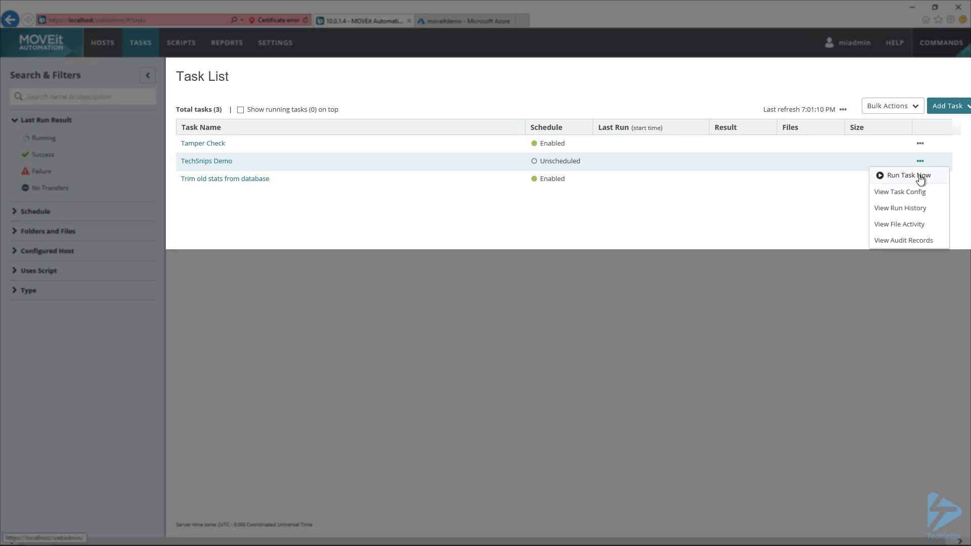
{"action": "left_click", "coordinate": [920, 177]}
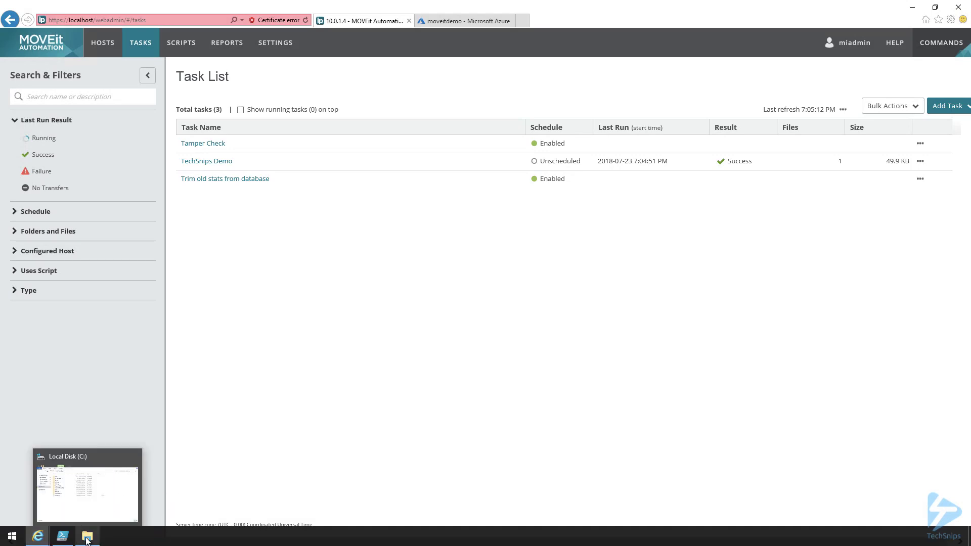
- Delete the thumbnail PNG from Local Disk (C:)
{"action": "left_click", "coordinate": [87, 539]}
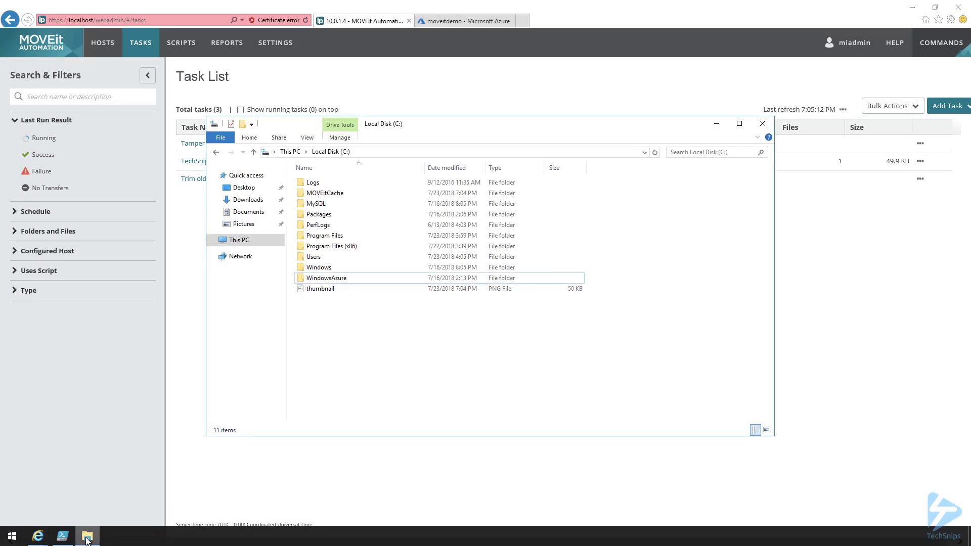
{"action": "right_click", "coordinate": [311, 291]}
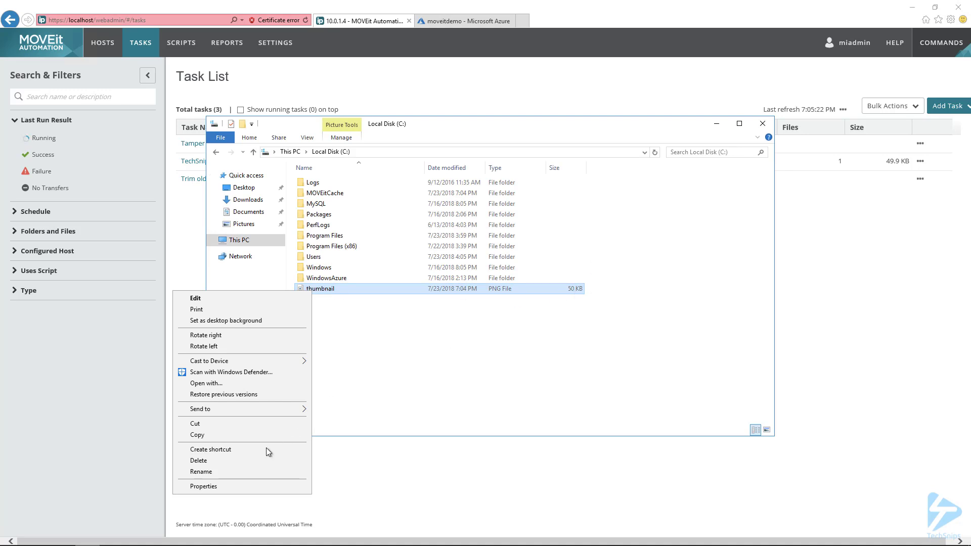
{"action": "left_click", "coordinate": [244, 460]}
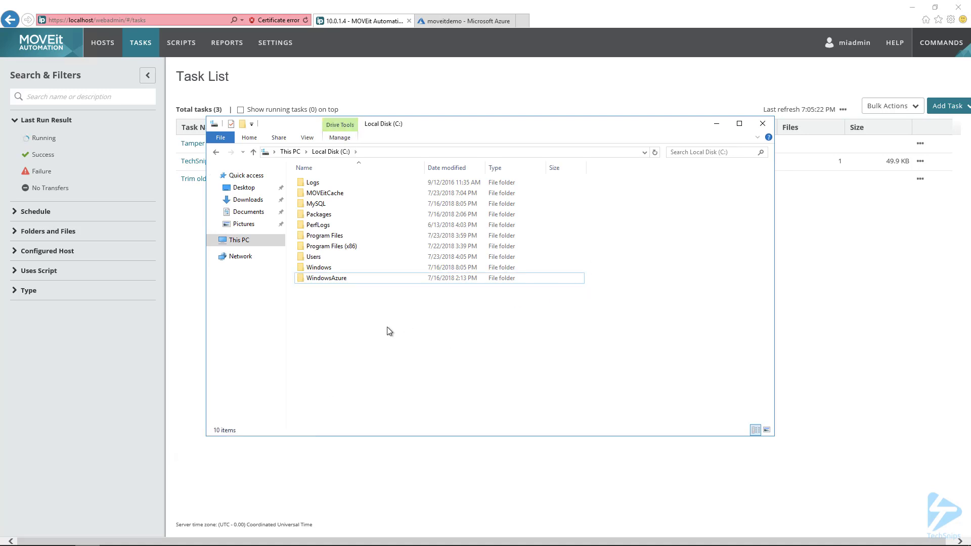
- Rerun TechSnips Demo and confirm a fresh 50 KB thumbnail appears in C:\
{"action": "left_click", "coordinate": [878, 317]}
{"action": "left_click", "coordinate": [919, 160]}
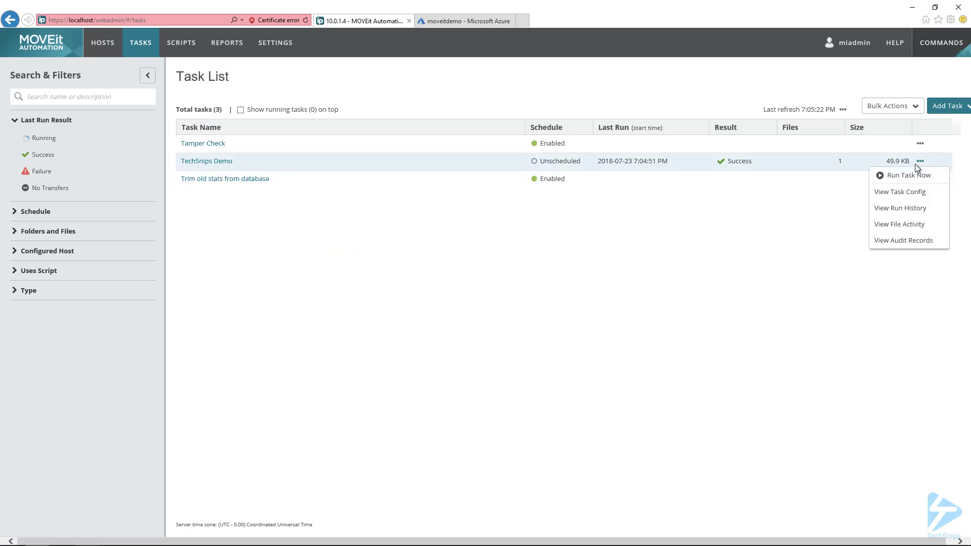
{"action": "left_click", "coordinate": [909, 177]}
{"action": "key", "text": "alt+Tab"}
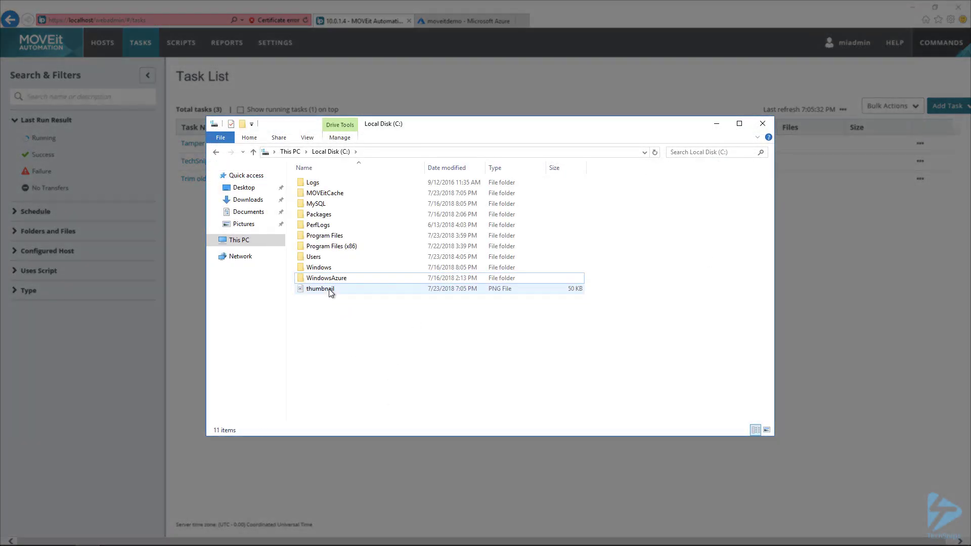
{"action": "left_click", "coordinate": [332, 290]}
{"action": "left_click", "coordinate": [390, 338]}
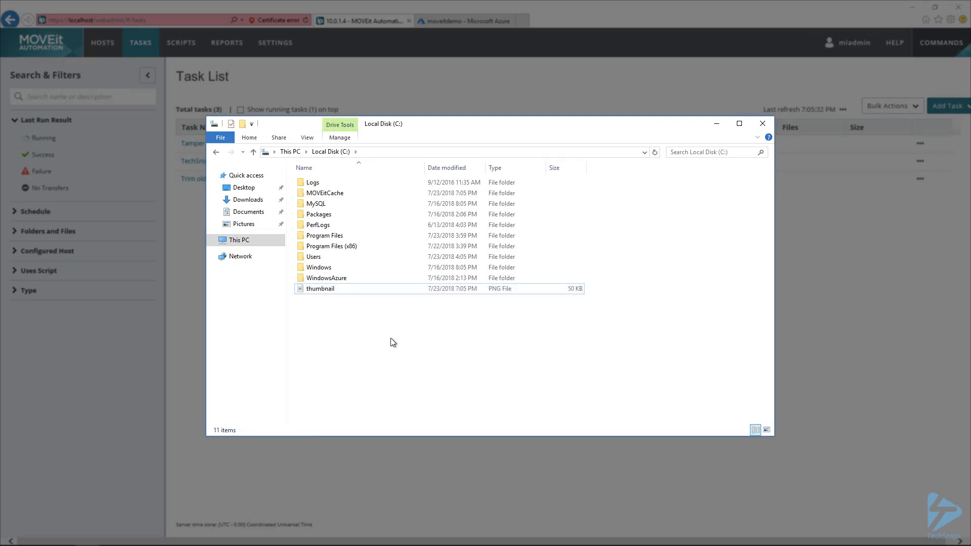